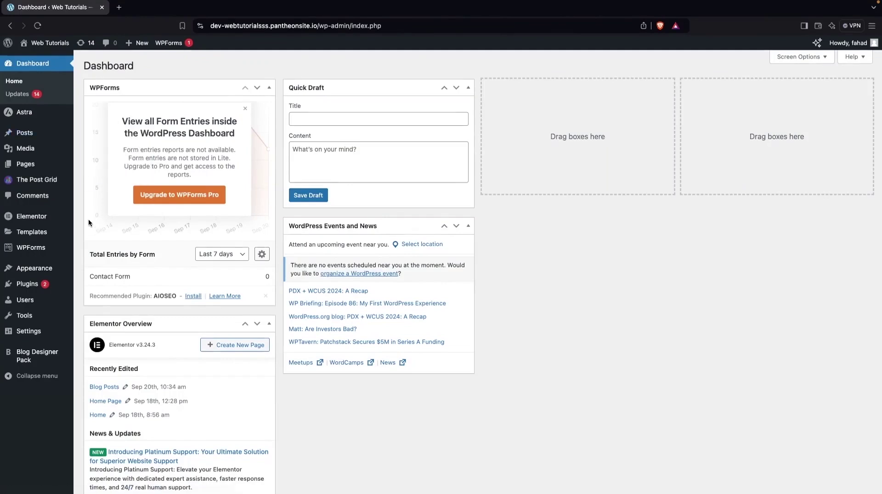
Open the post categories page, and open the list of all posts in a separate browser tab
mouse_move(51, 133)
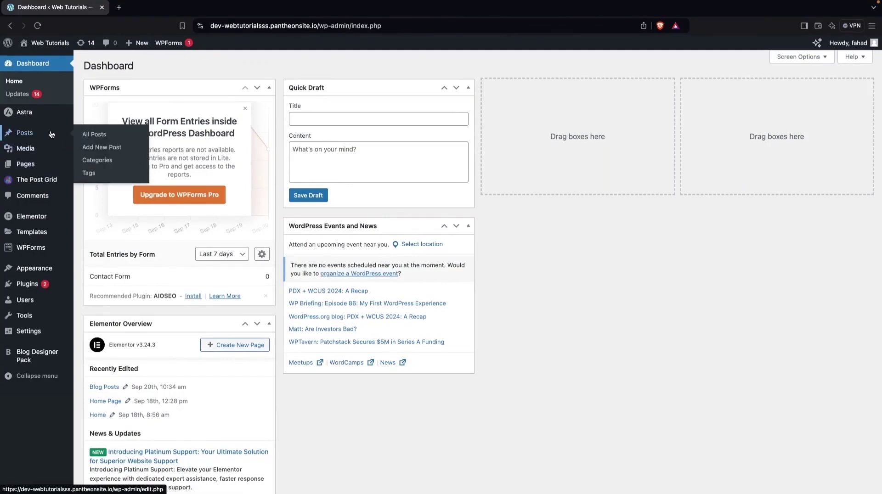
click(123, 163)
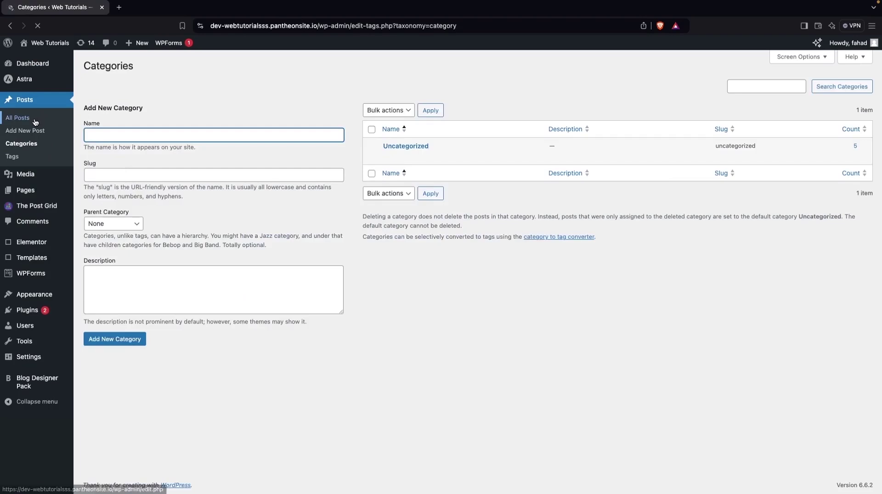
super+click(18, 118)
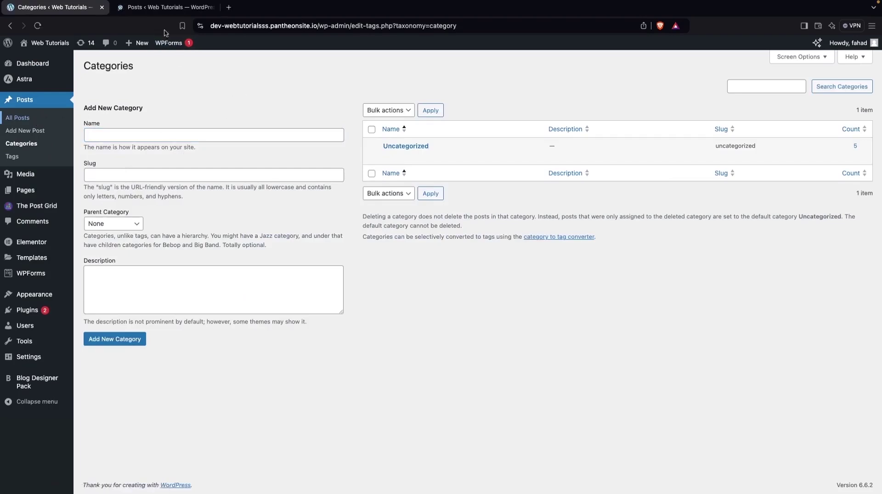
click(160, 9)
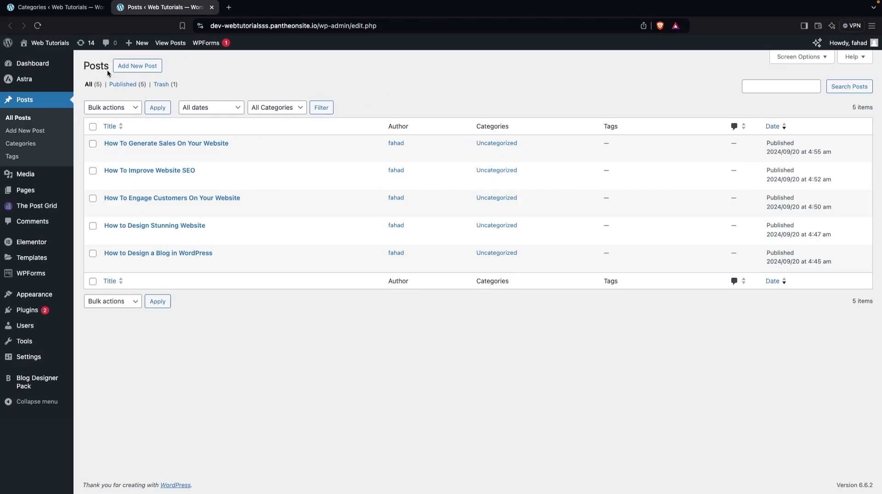
Add a new post category named SEO with the slug seo
click(60, 6)
click(139, 138)
text(SEO)
click(129, 175)
text(seo)
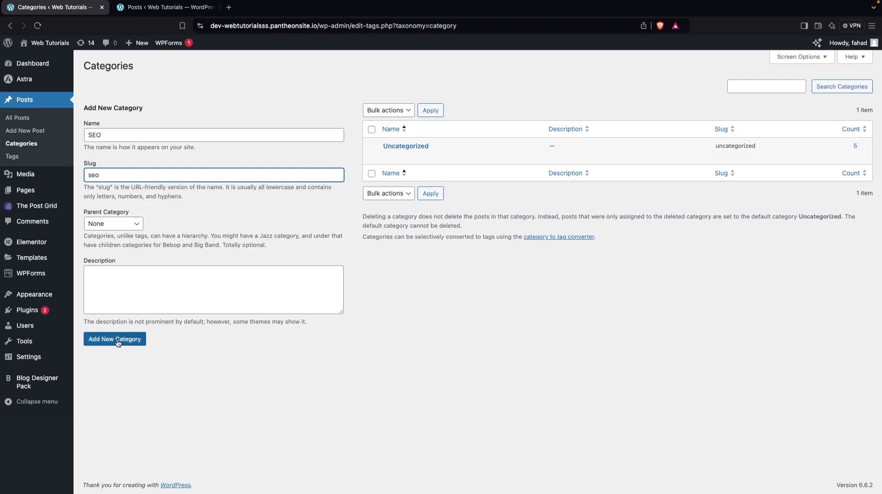
click(140, 344)
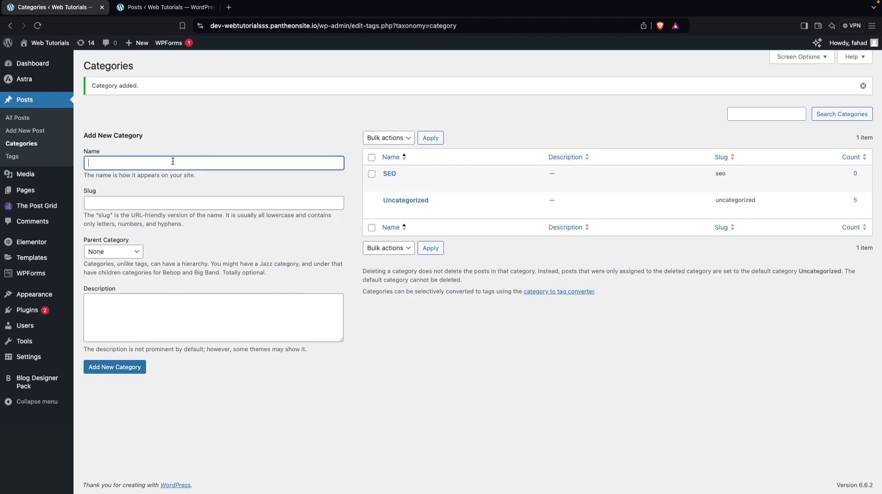
Add another post category named Sales with the slug sale
text(Sales)
click(129, 203)
text(sale)
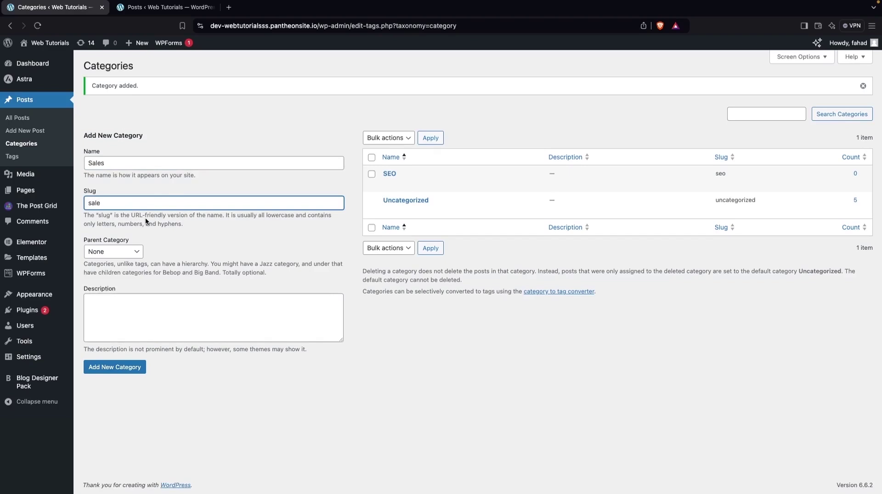
click(129, 371)
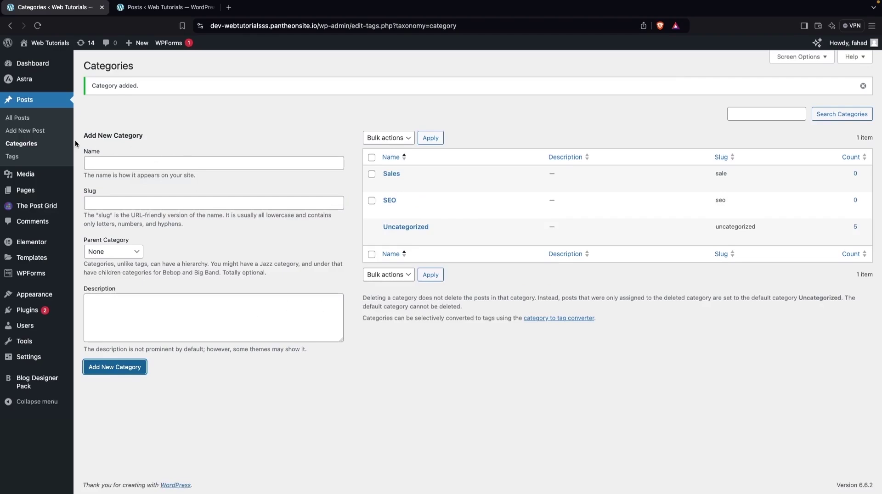
Assign the Sales category to the posts "How To Generate Sales On Your Website" and "How To Engage Customers On Your Website" through Quick Edit
click(161, 7)
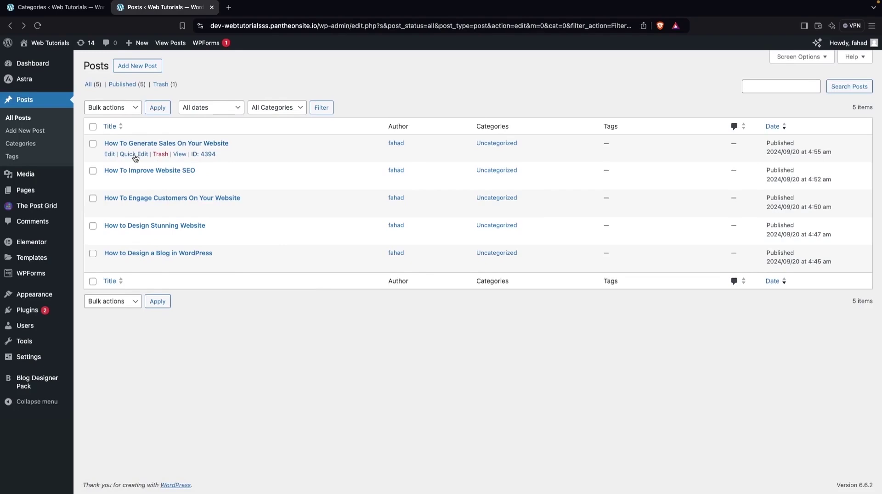
click(135, 155)
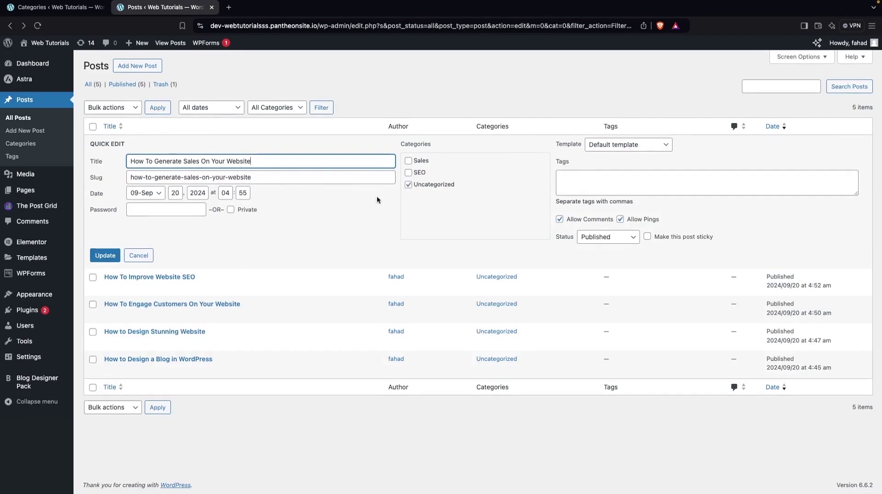
click(408, 161)
click(106, 256)
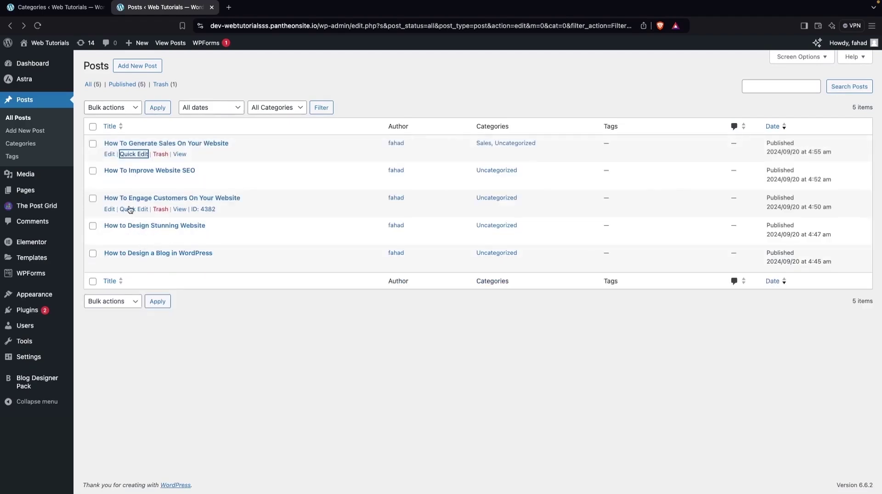
click(131, 210)
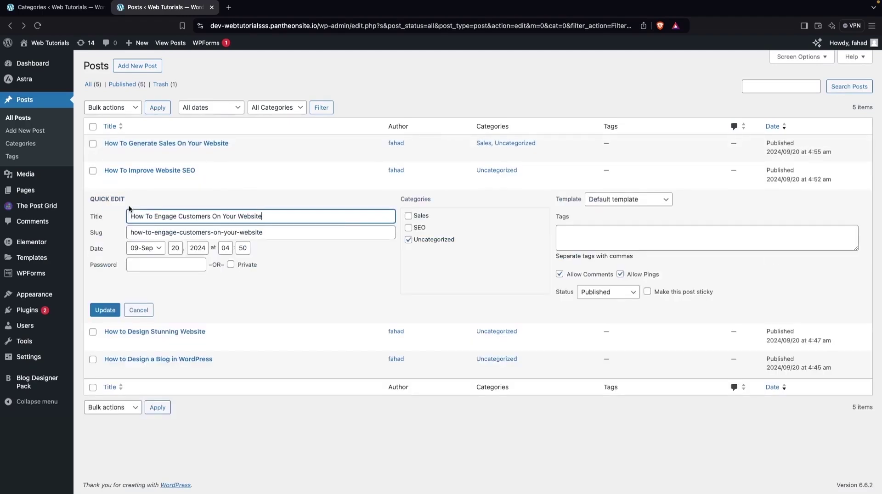
click(409, 217)
key(Return)
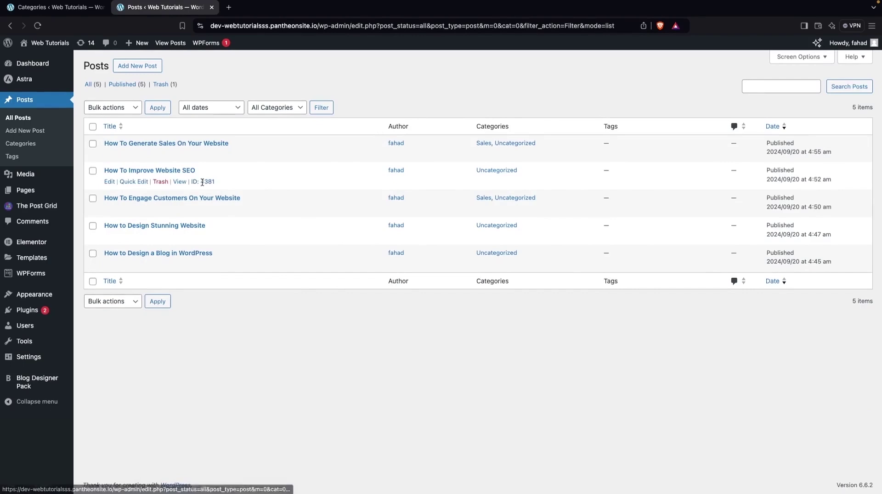
Assign the SEO category to the posts "How To Improve Website SEO" and "How to Design a Blog in WordPress" through Quick Edit
click(131, 182)
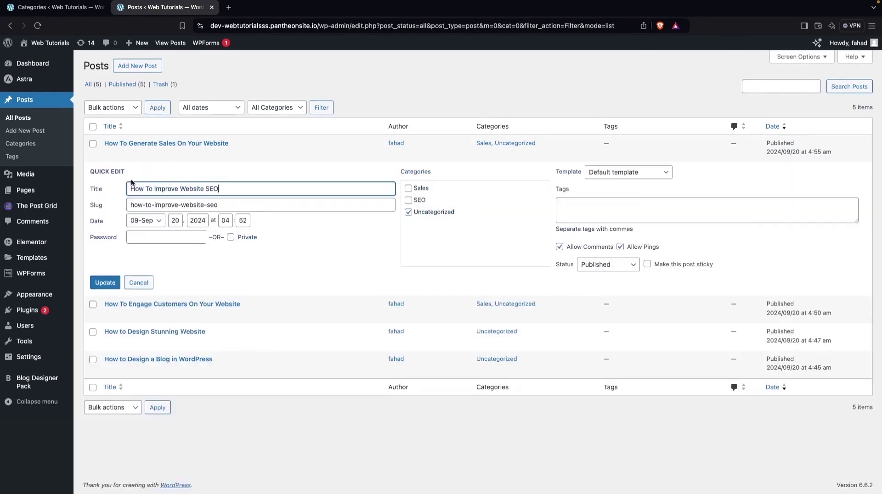
click(409, 200)
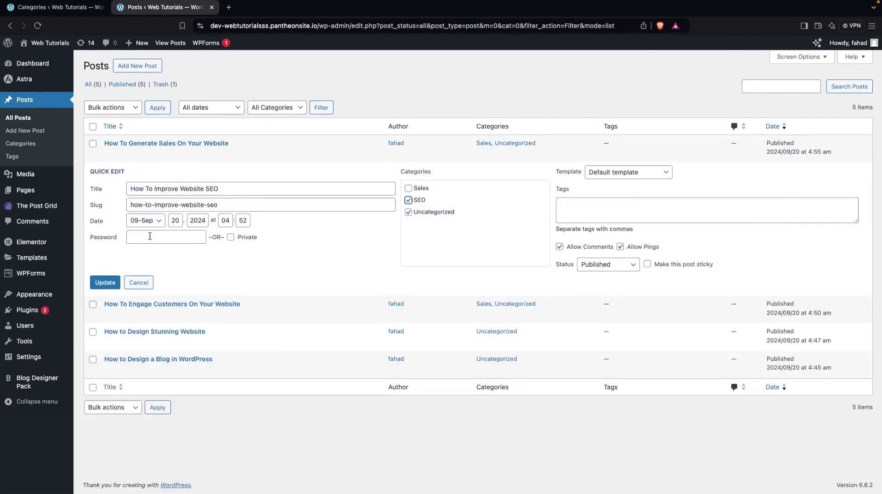
click(111, 283)
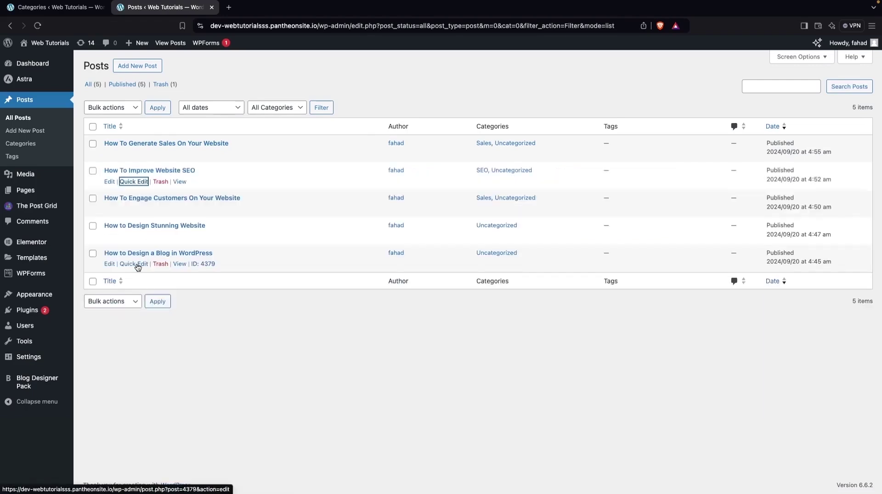
click(127, 260)
click(408, 282)
click(104, 365)
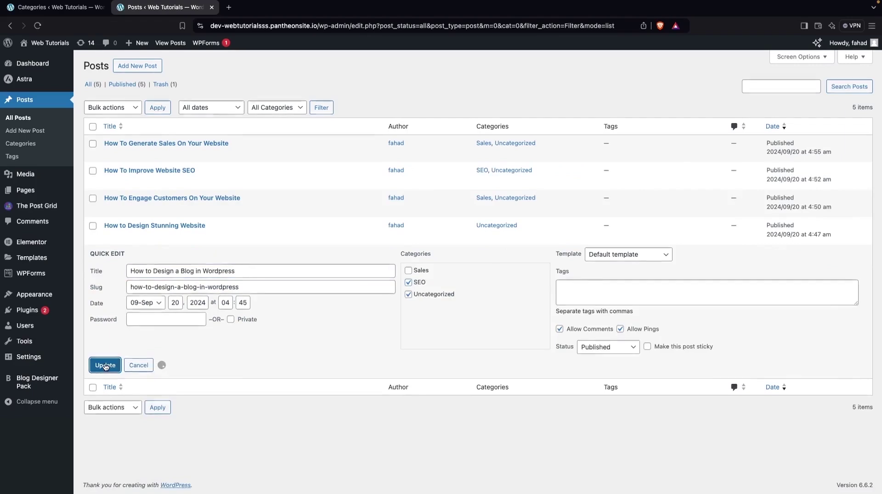
Assign the SEO category to the post "How to Design Stunning Website" through Quick Edit
click(133, 236)
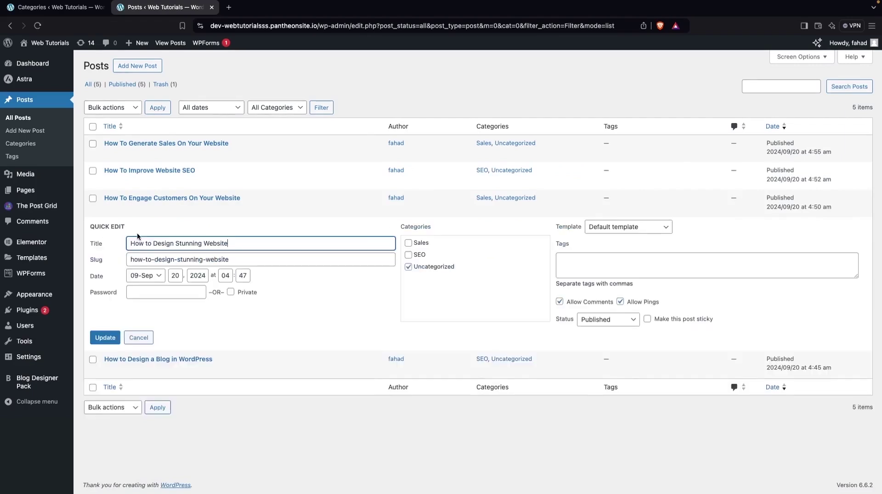
click(410, 258)
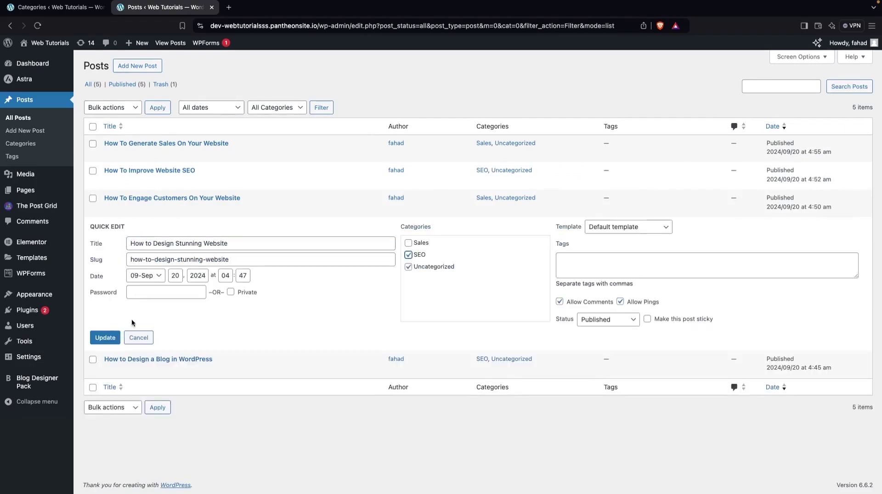
click(409, 255)
click(102, 337)
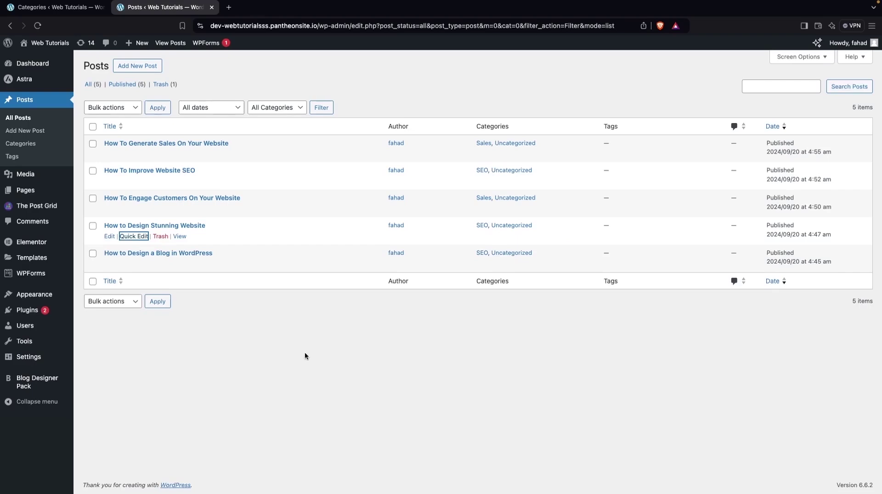
click(313, 304)
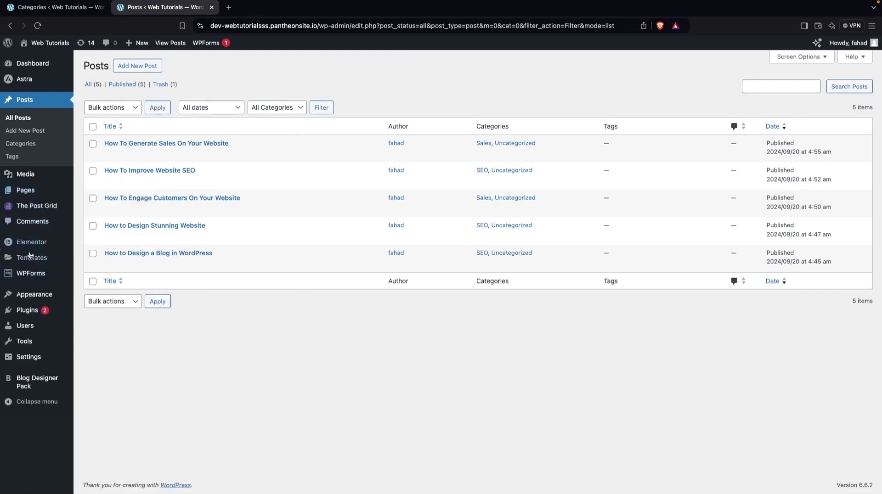
Search for the plugin "royal", install and activate Royal Elementor Addons and Templates, and skip its notification opt-in
mouse_move(45, 275)
mouse_move(40, 311)
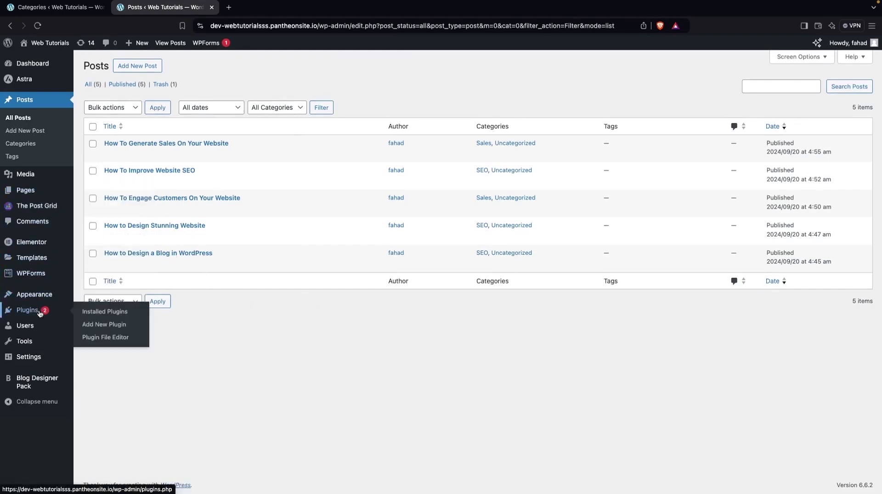
click(122, 327)
click(730, 94)
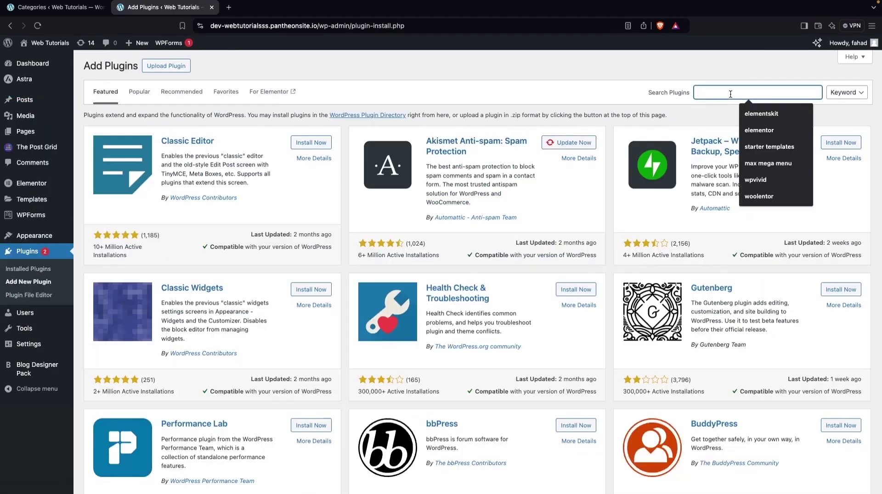
text(royal)
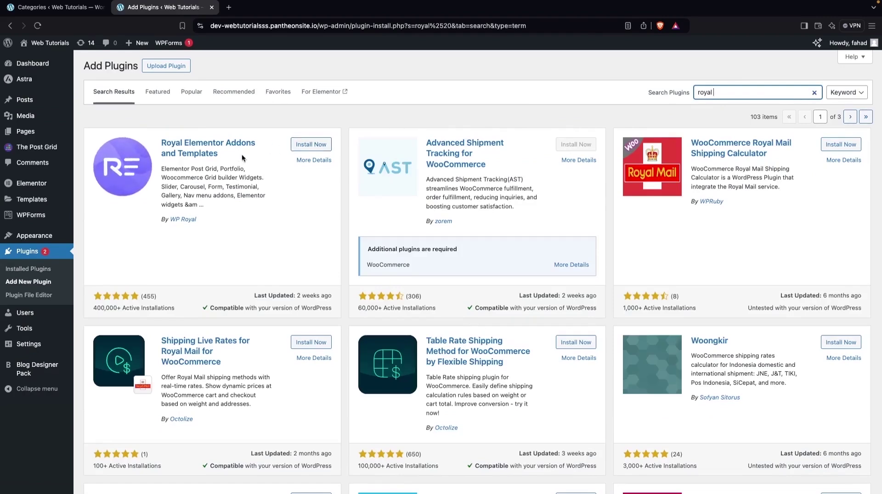
click(313, 145)
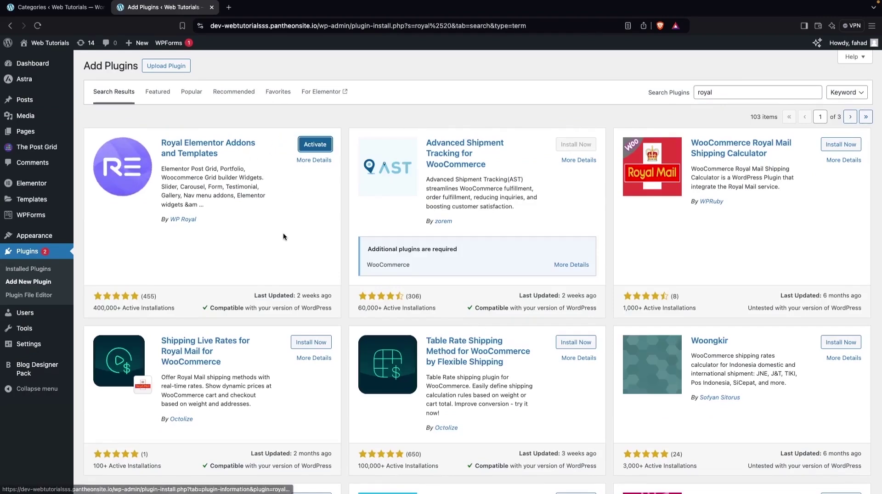
click(316, 145)
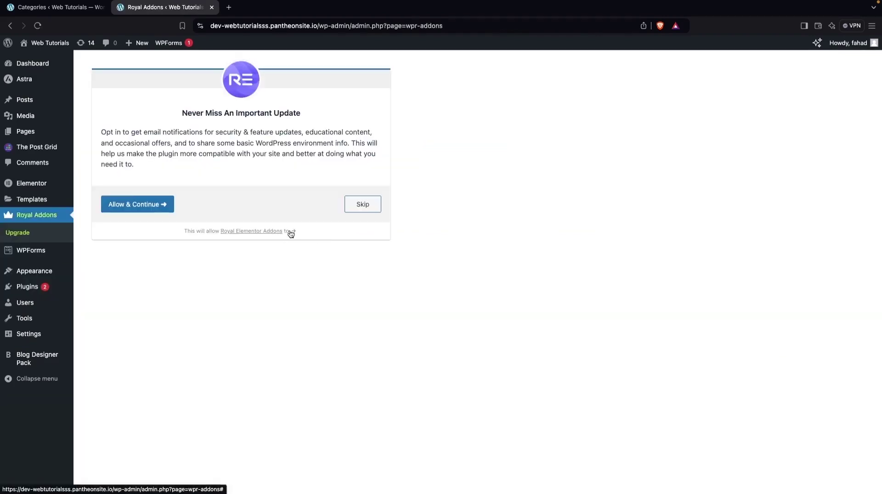
click(363, 205)
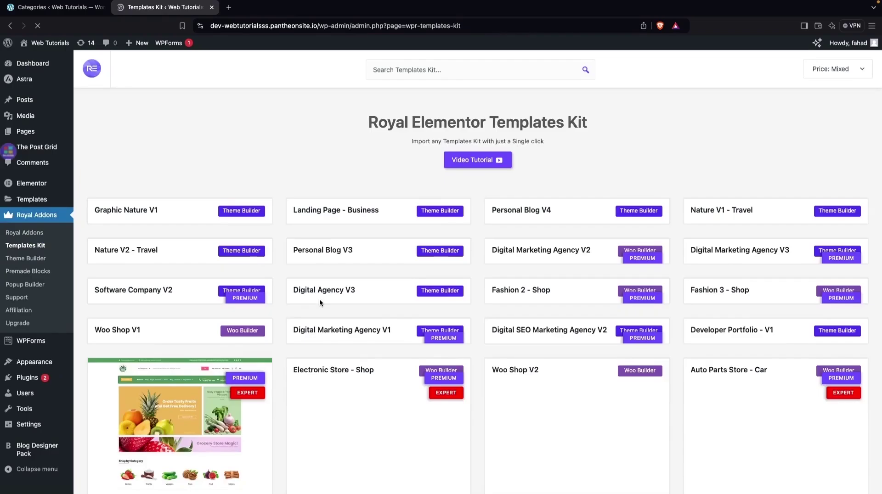
Look over the Royal Addons template kits and its widget list, dismissing the Dynamic Content announcement
scroll(319, 303, down, 8)
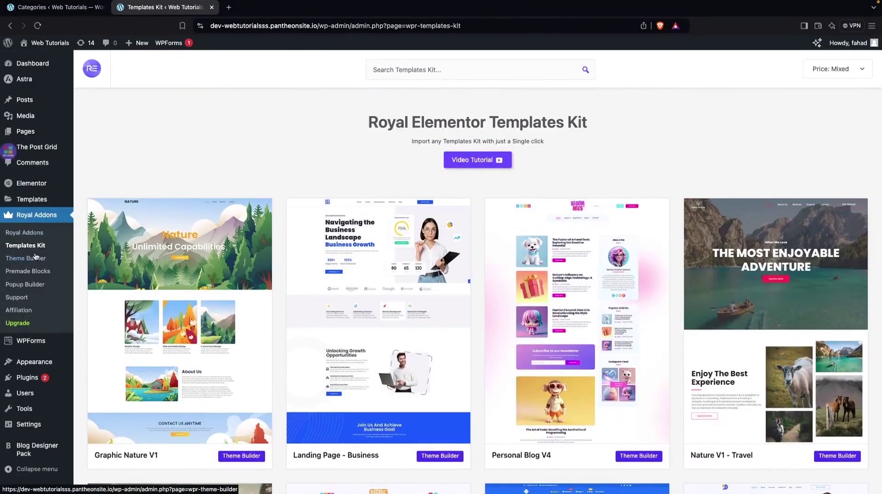
click(32, 234)
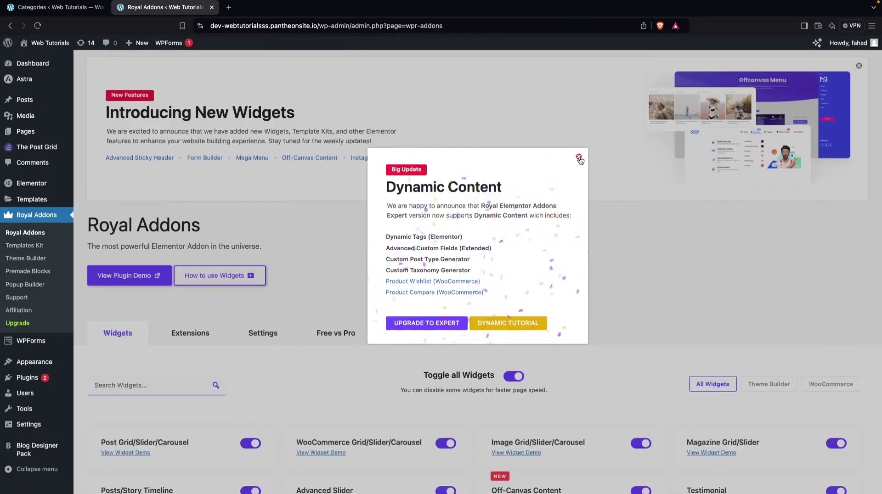
click(579, 157)
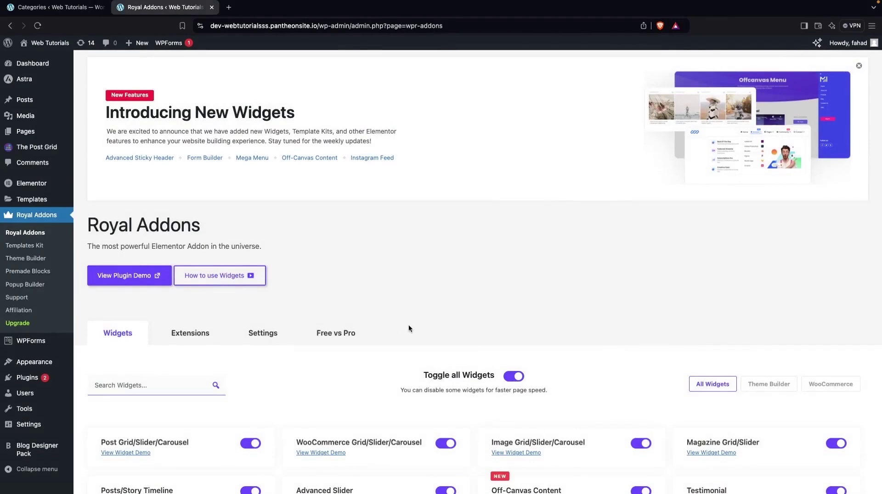
scroll(408, 324, down, 5)
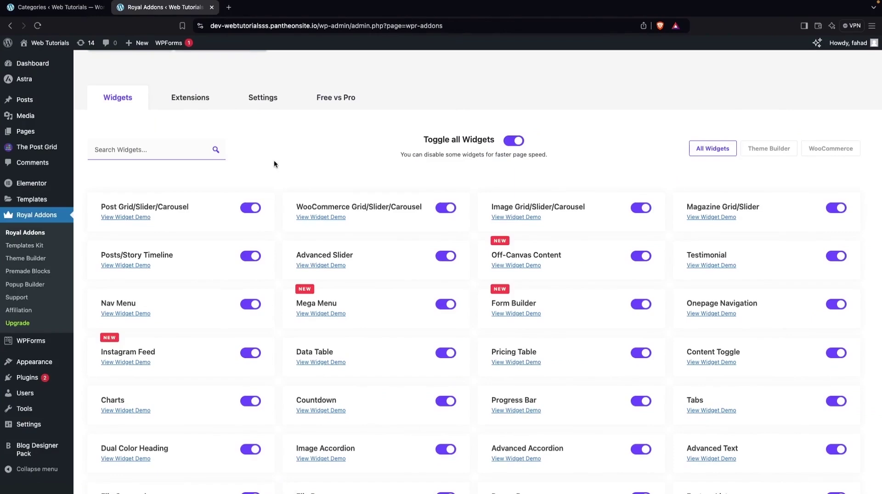
Create a new page titled "Categorized Blog Posts" and open it for editing with Elementor
mouse_move(46, 132)
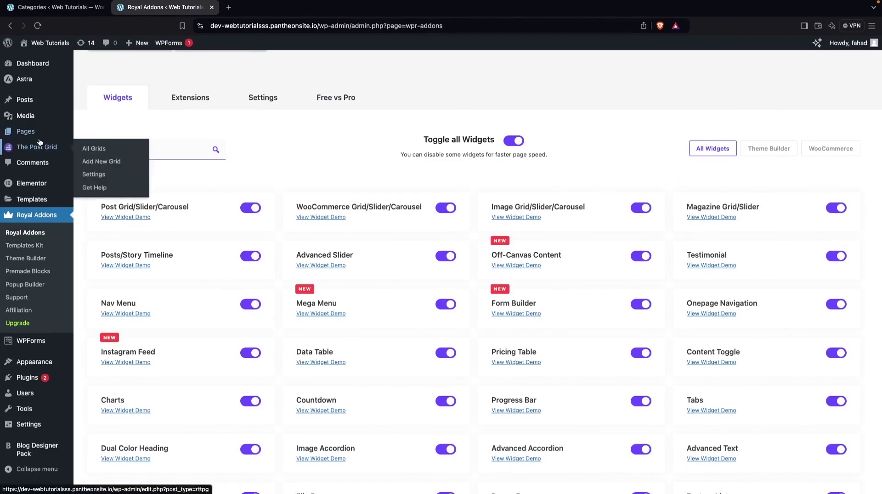
click(109, 133)
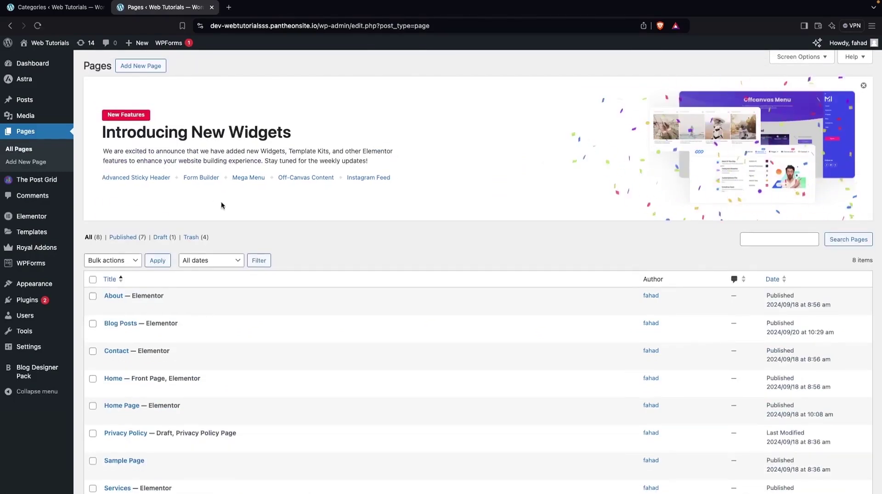
click(154, 65)
click(246, 114)
text(Categorize)
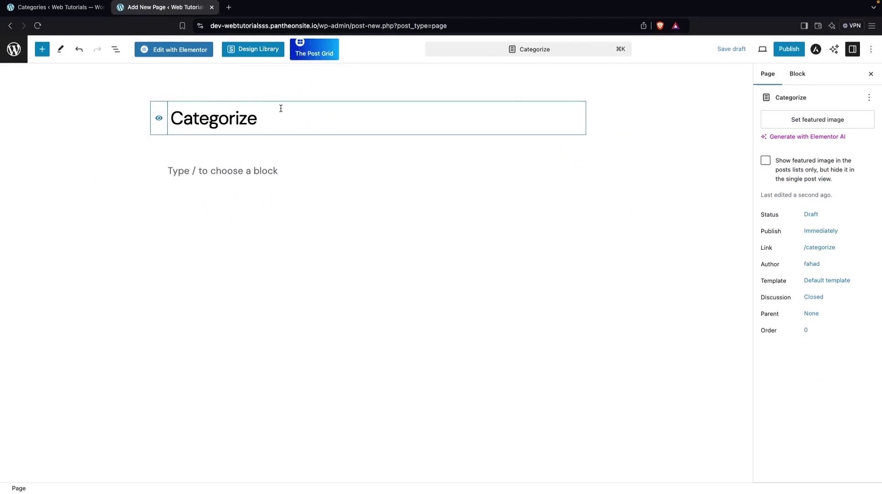
text(d B)
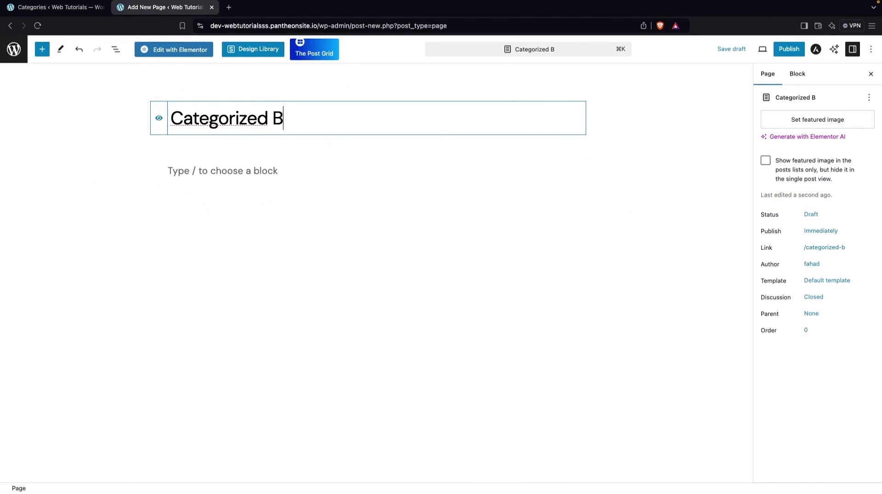
text(log Posts)
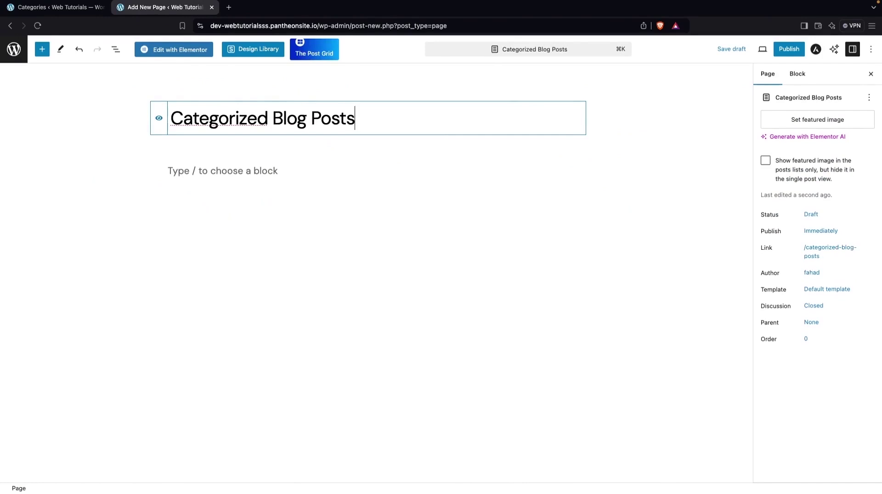
click(175, 50)
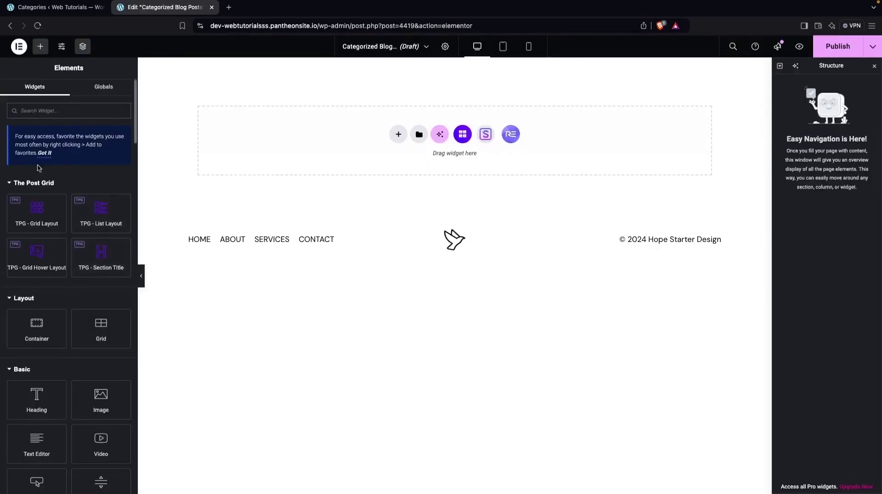
Collapse the widget groups above Royal Addons and add its Post Grid/Slider/Carousel widget to the empty page
click(23, 184)
click(22, 205)
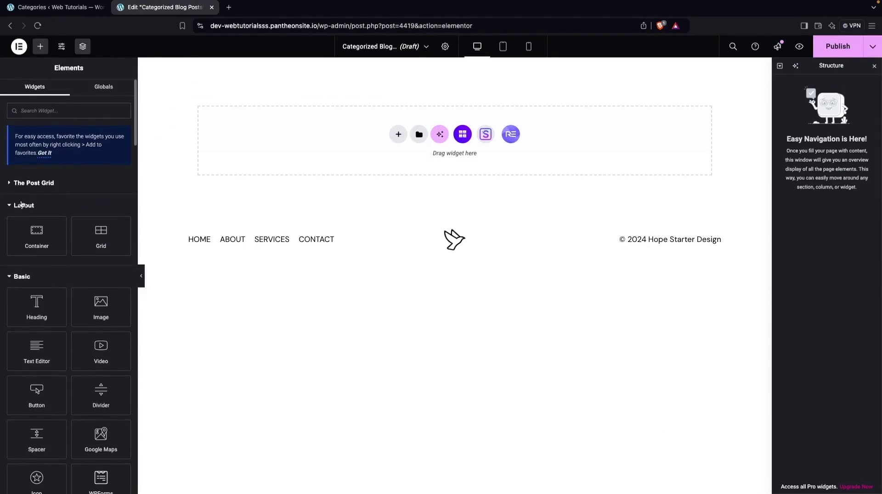
click(21, 228)
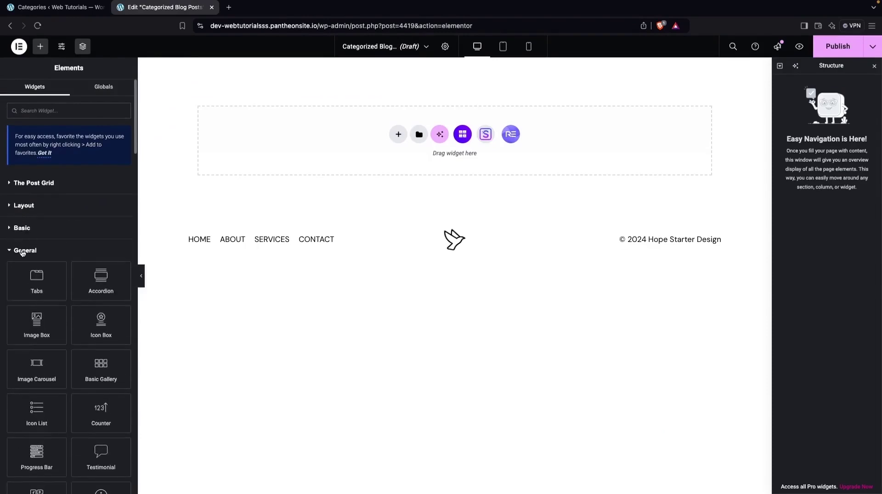
click(22, 252)
click(24, 273)
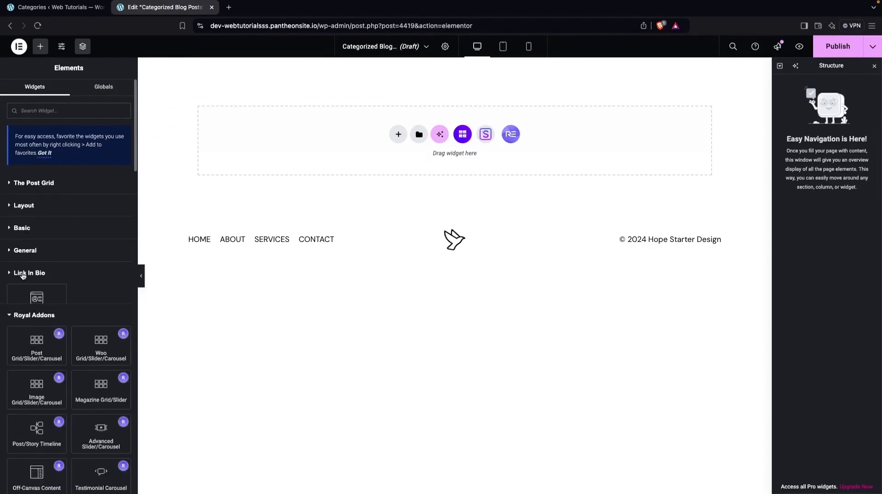
scroll(35, 314, down, 3)
scroll(35, 314, down, 2)
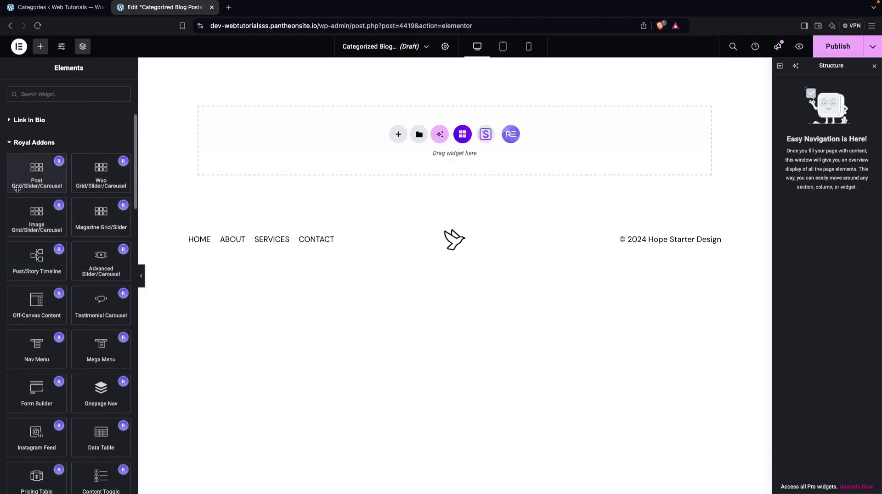
drag(33, 181, 406, 130)
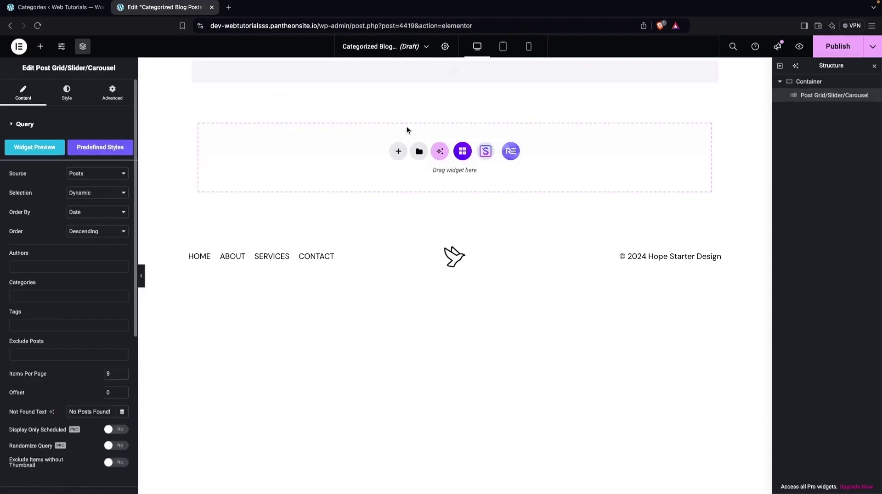
Set the content width of the container holding the post grid to Full Width
click(801, 82)
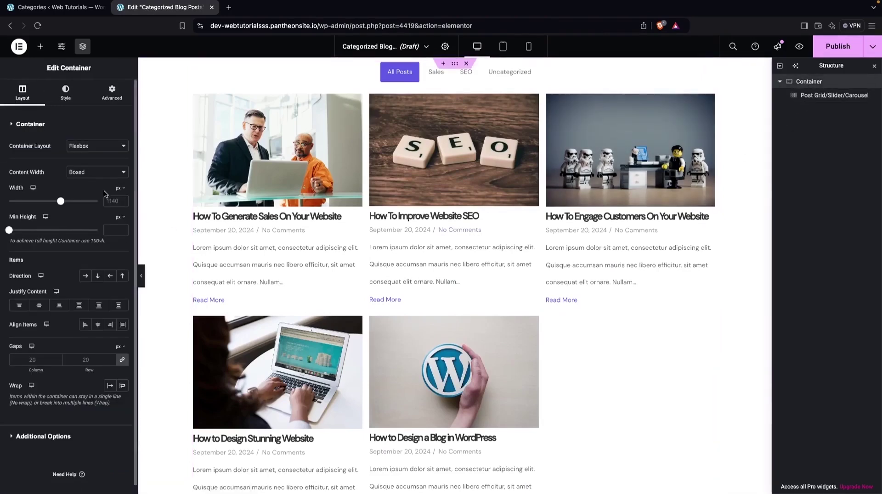
click(93, 172)
click(78, 182)
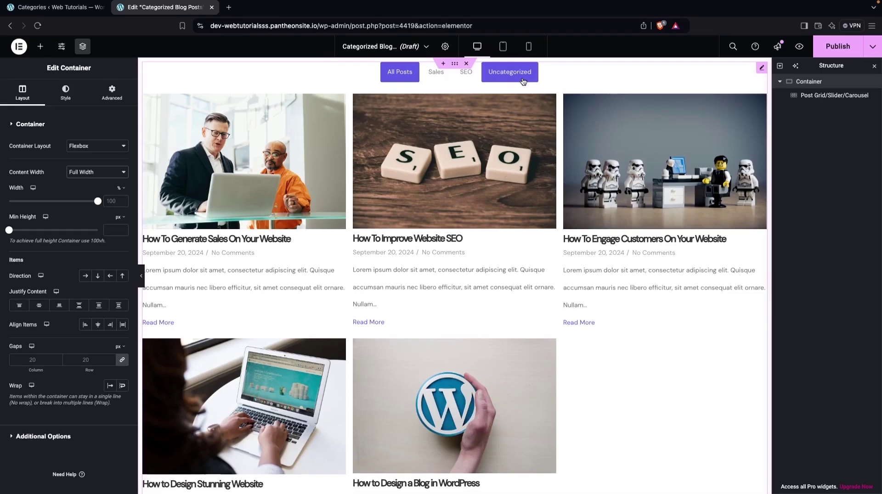
Try Pages as the query source of the Post Grid/Slider/Carousel widget, and return it to Posts
click(830, 100)
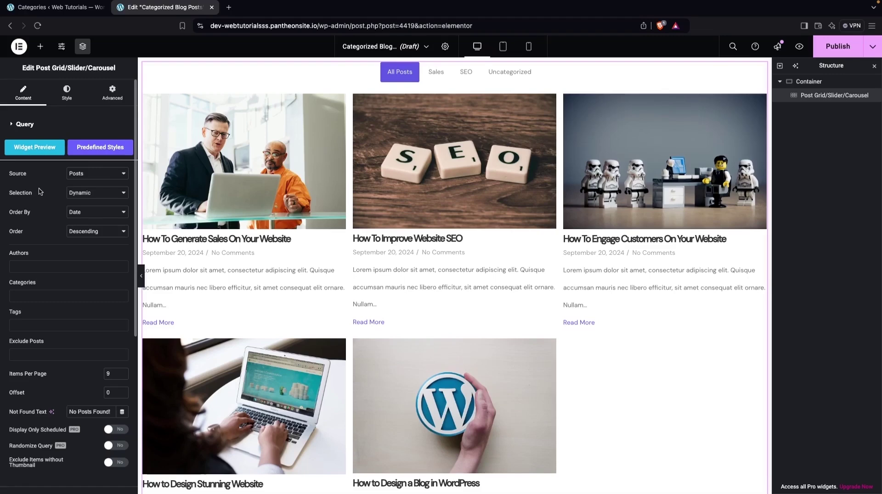
click(105, 174)
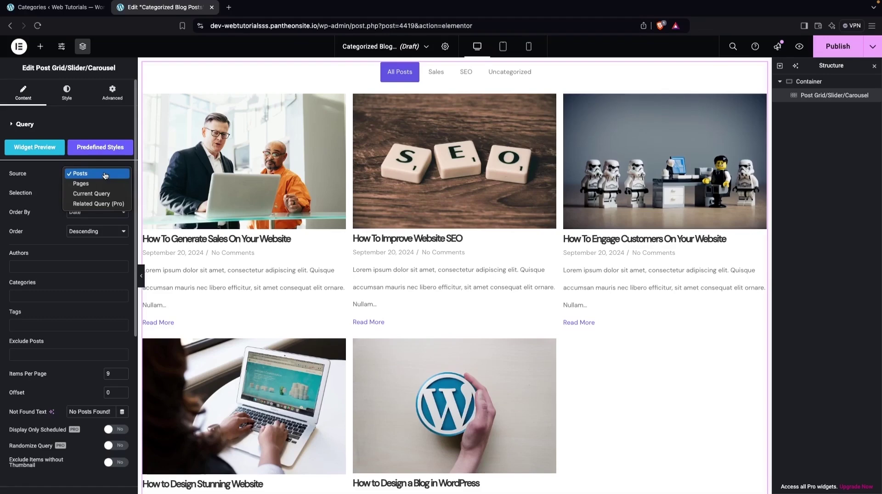
click(100, 184)
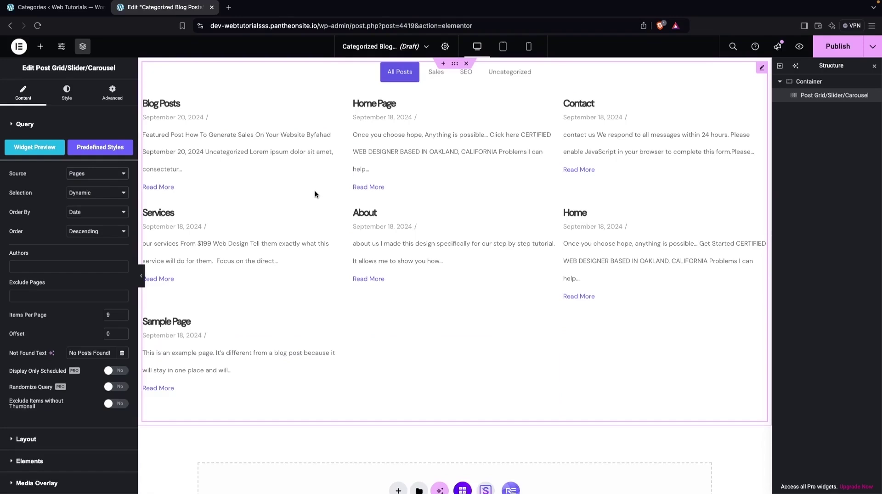
click(117, 175)
click(80, 163)
Check the post grid's Selection and Order By options, and set its query order to Ascending
click(106, 194)
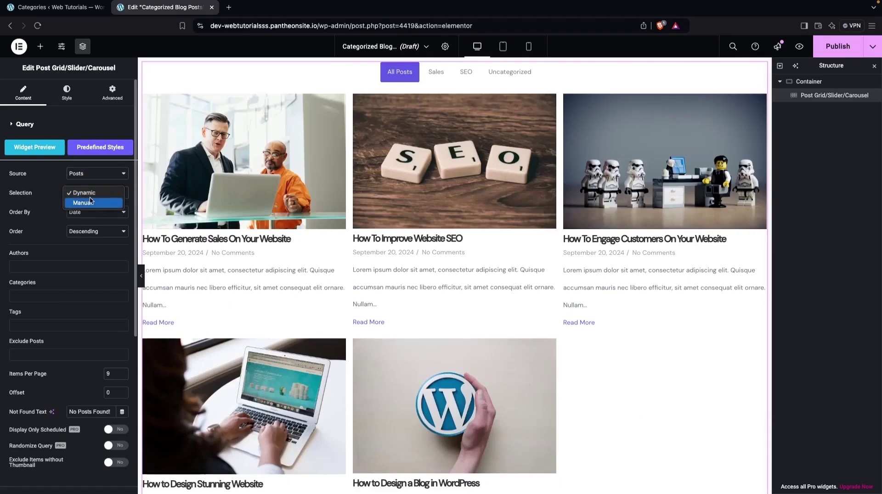
click(41, 201)
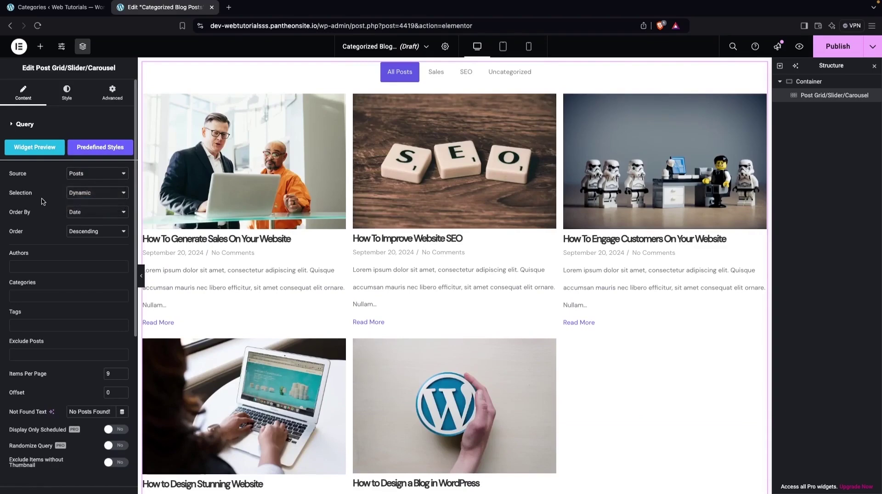
click(97, 214)
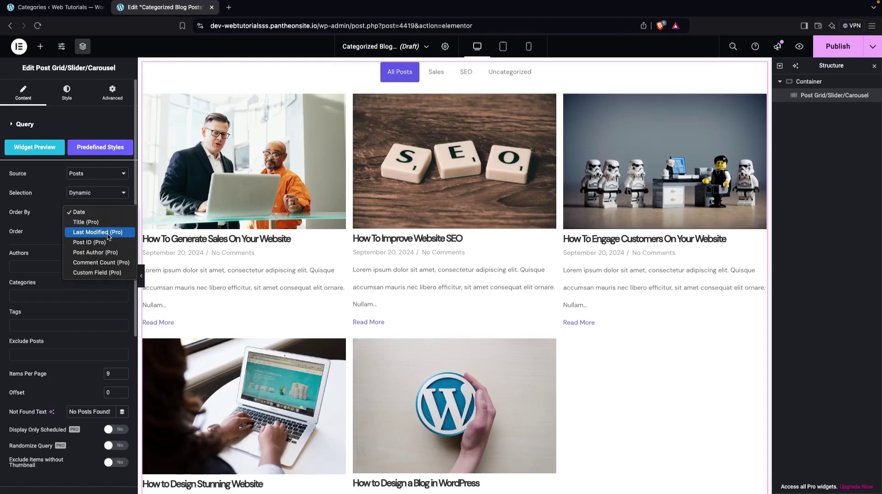
click(47, 237)
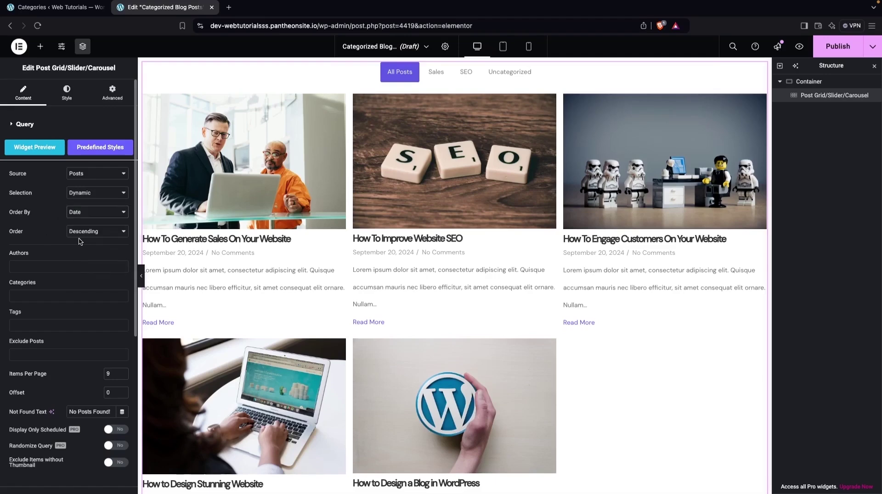
click(83, 234)
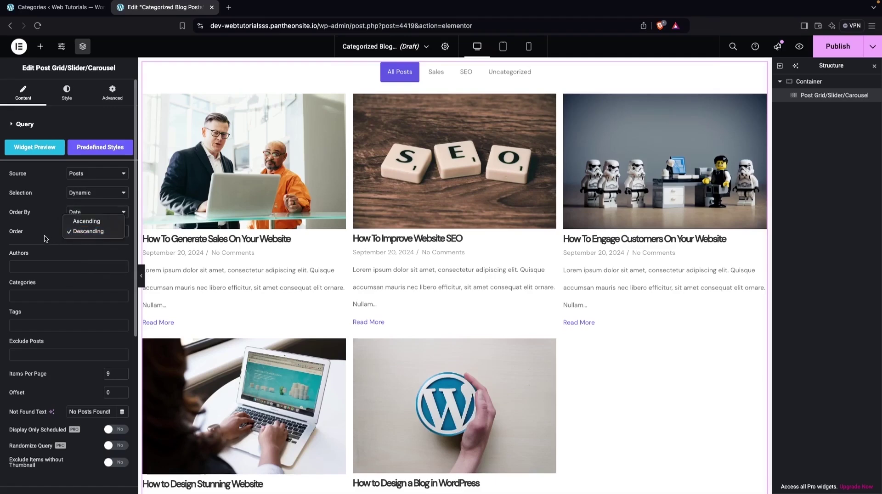
click(87, 221)
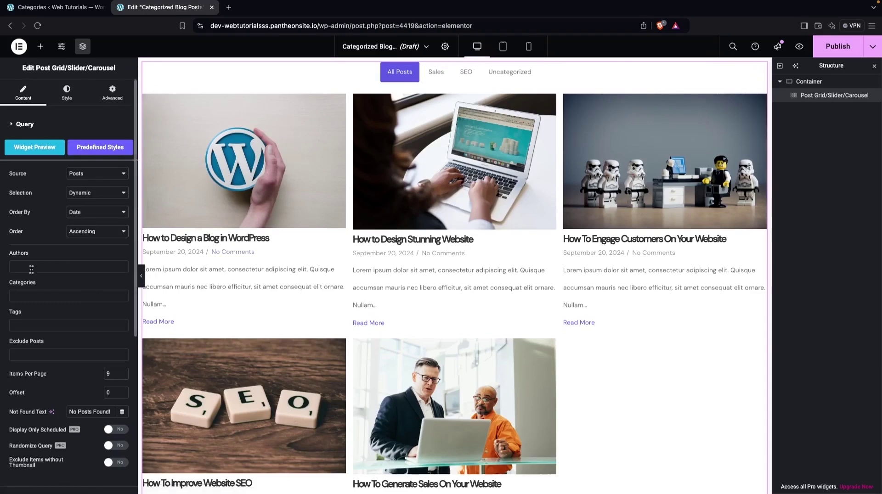
Limit the post grid's query to the categories SEO and Sales
scroll(31, 281, down, 2)
click(40, 233)
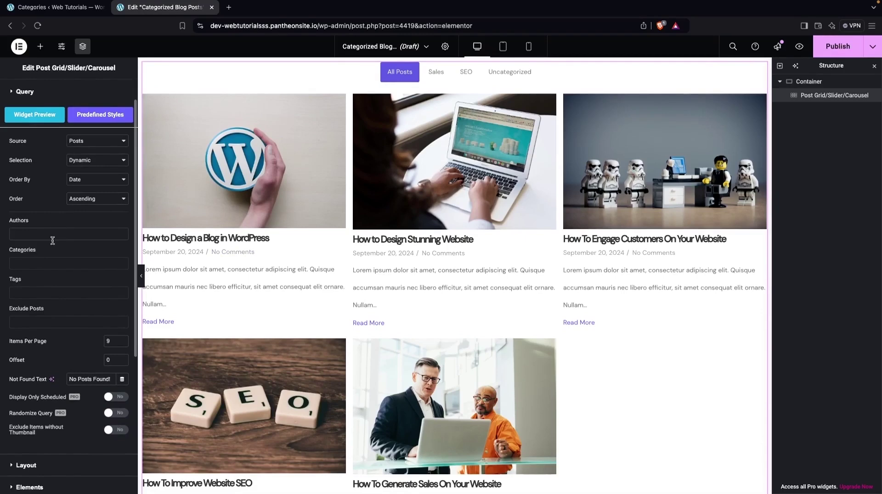
click(41, 264)
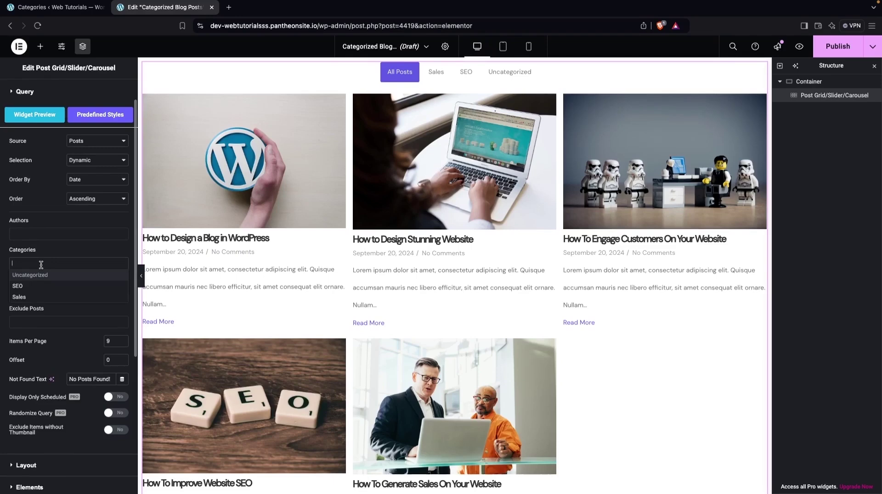
click(35, 286)
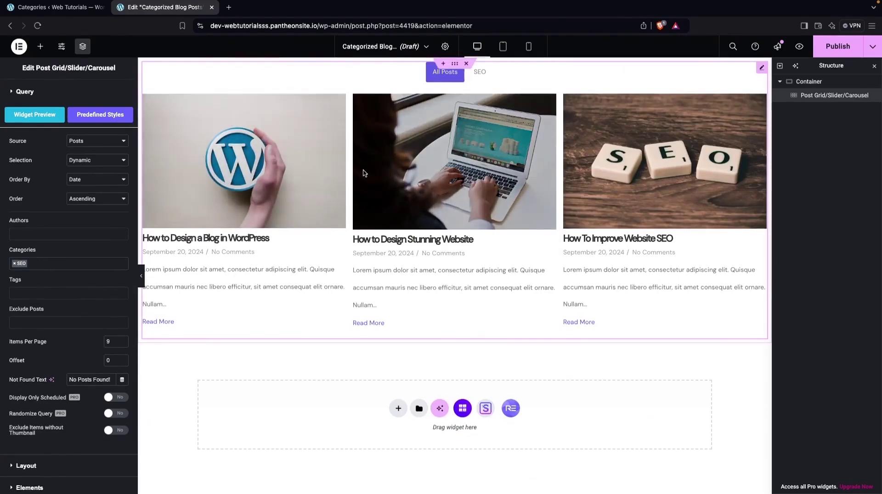
click(69, 264)
click(32, 298)
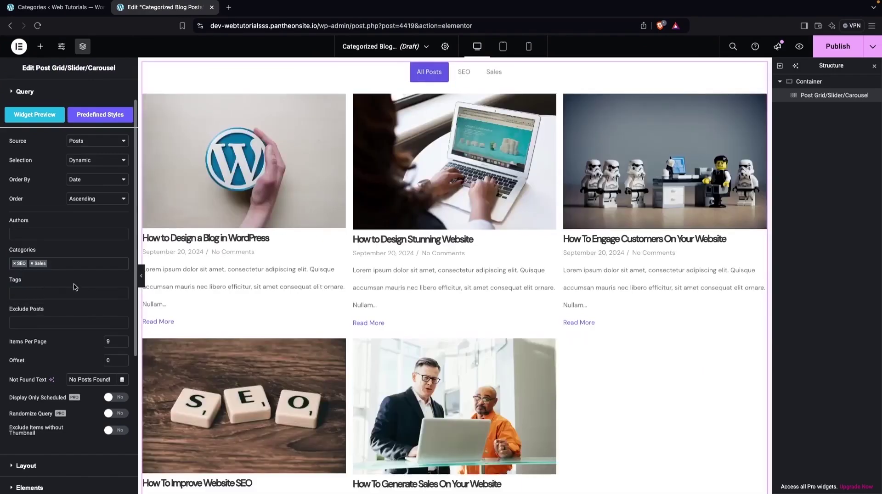
click(74, 268)
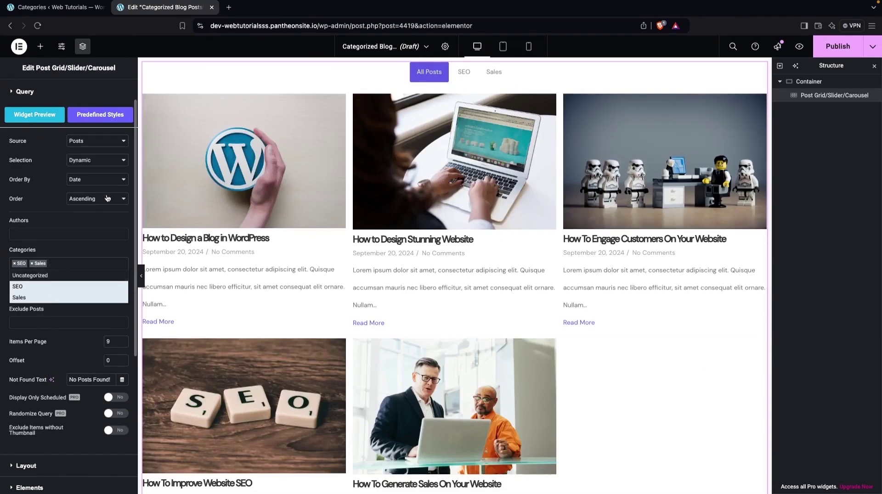
click(78, 249)
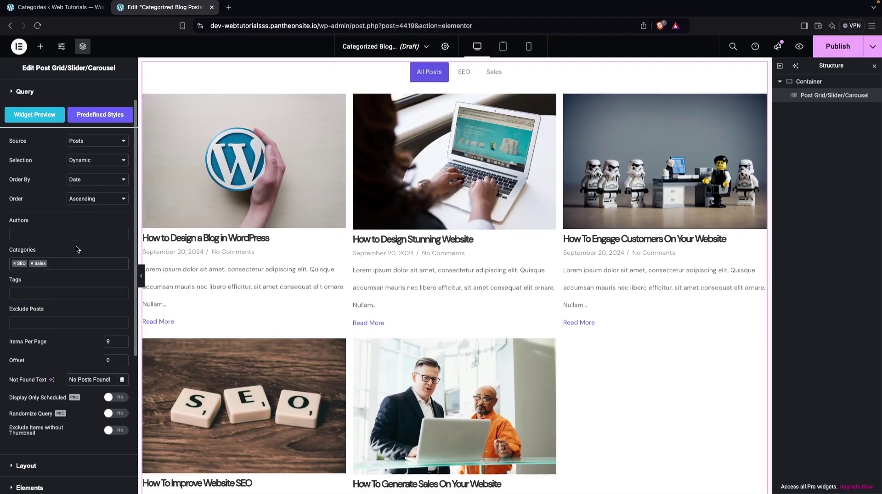
Try excluding the post "How to Design a Blog in WordPress" from the grid, and remove the exclusion
scroll(72, 290, down, 2)
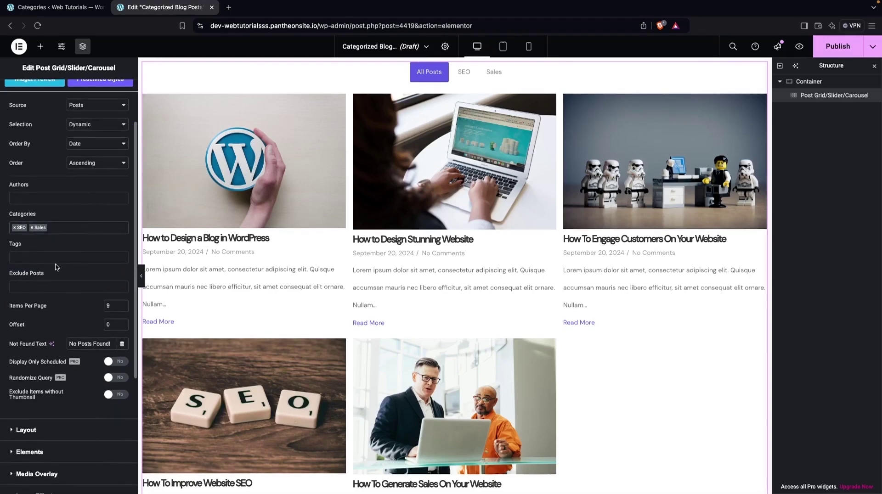
scroll(48, 289, down, 2)
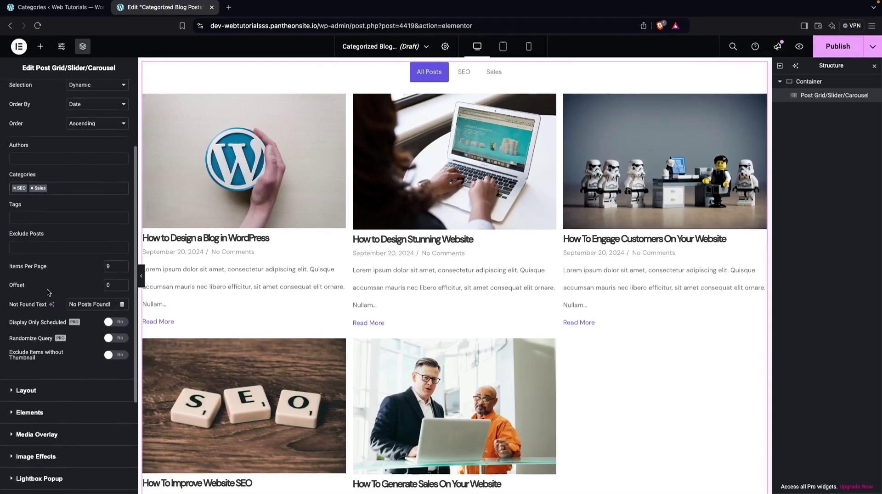
click(58, 246)
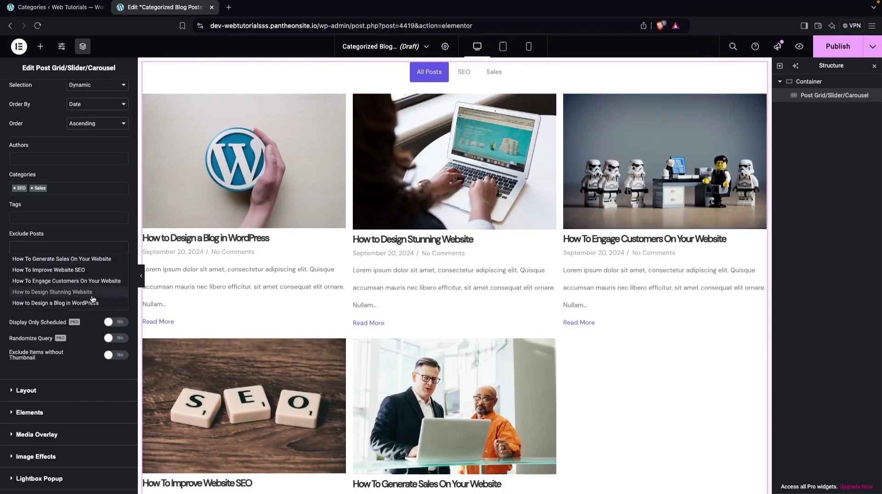
click(75, 304)
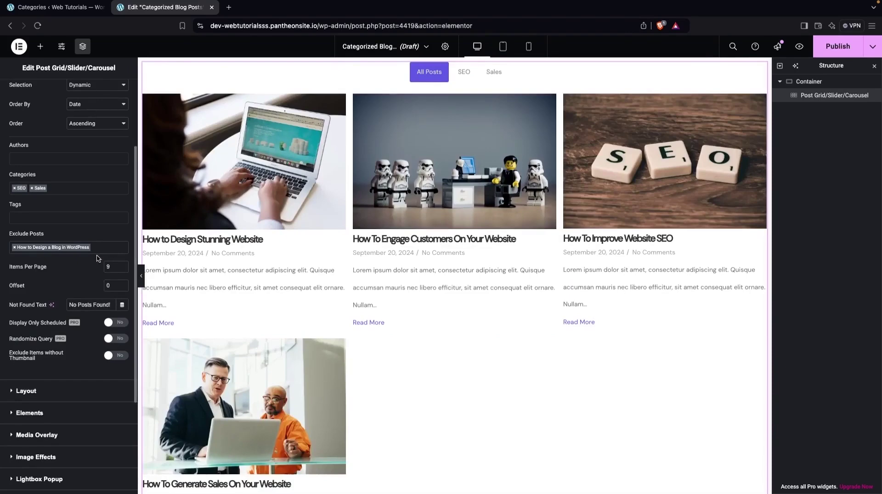
click(13, 247)
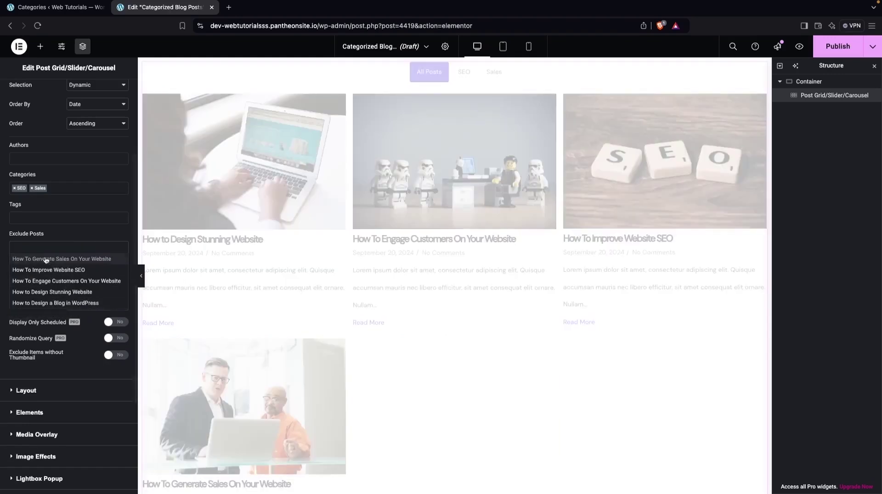
Set the post grid's query offset to 1
scroll(46, 240, down, 1)
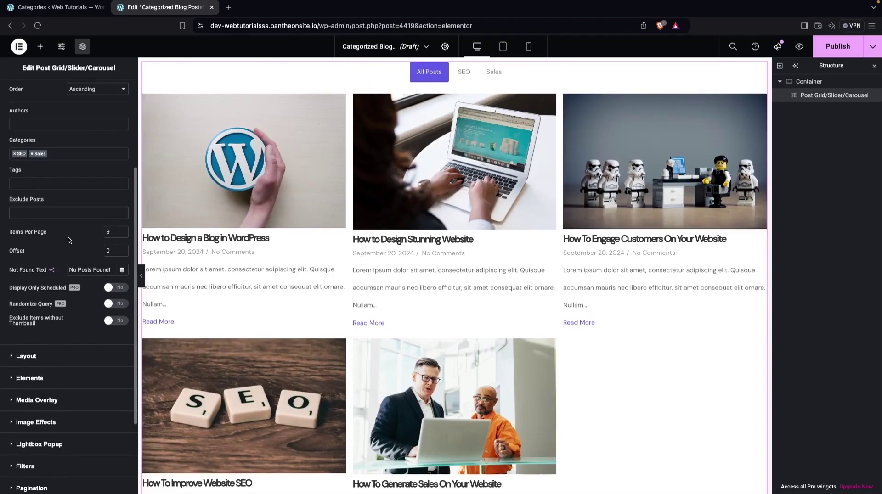
click(116, 232)
click(110, 251)
key(BackSpace)
text(1)
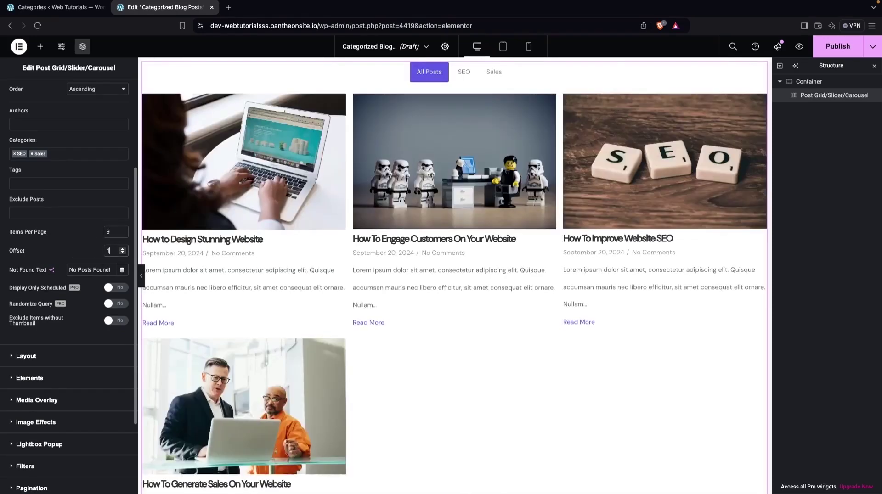
Try query offsets of 2 and 3 on the post grid, and clear the offset
key(BackSpace)
text(2)
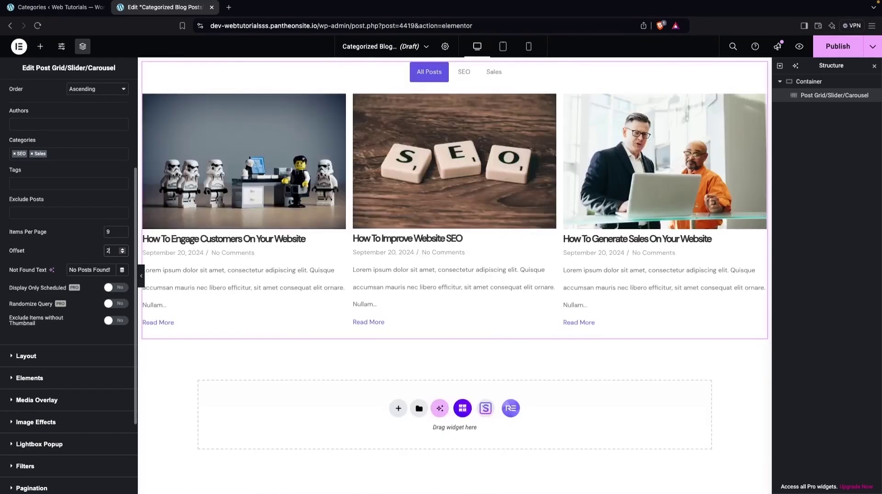
key(BackSpace)
text(3)
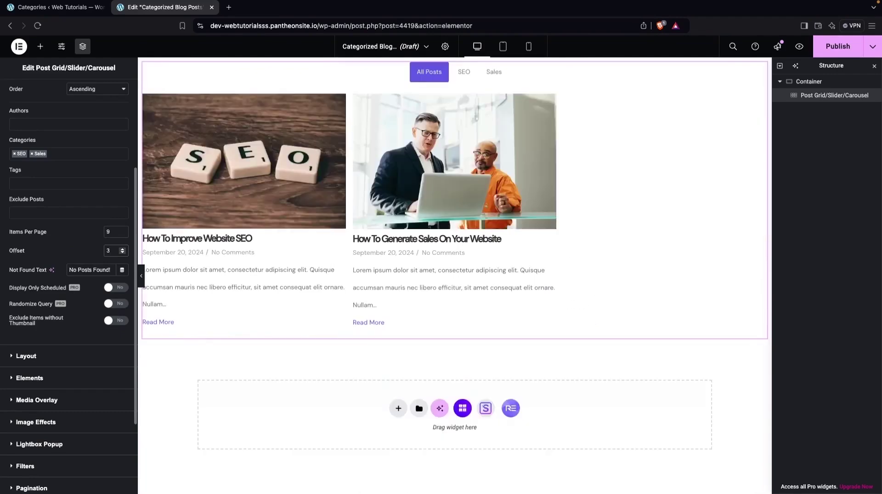
key(BackSpace)
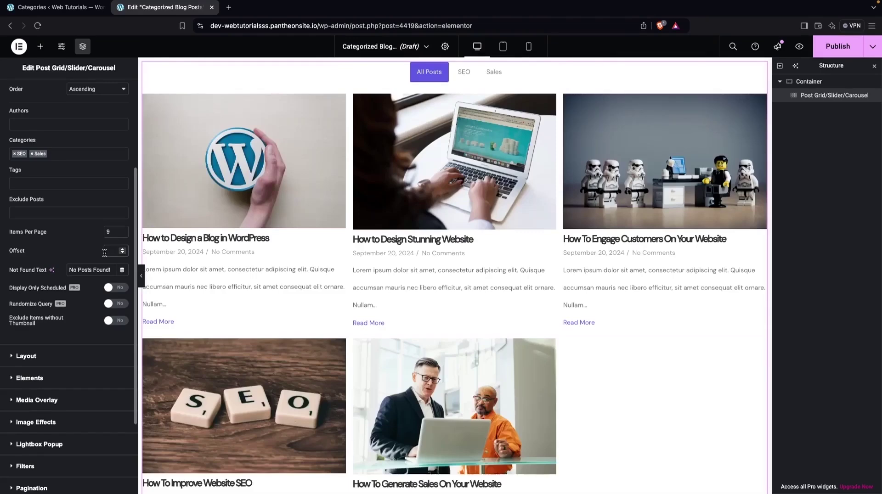
scroll(74, 254, down, 2)
scroll(73, 254, down, 2)
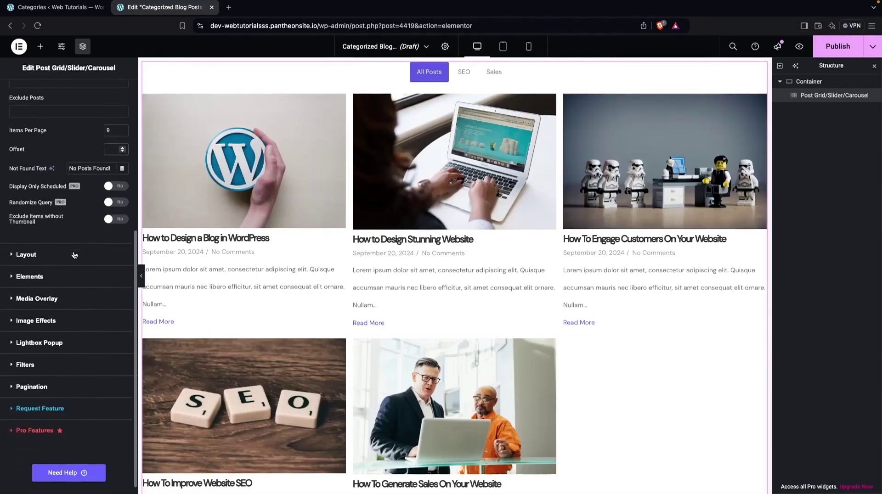
double_click(85, 169)
click(62, 172)
scroll(89, 183, down, 1)
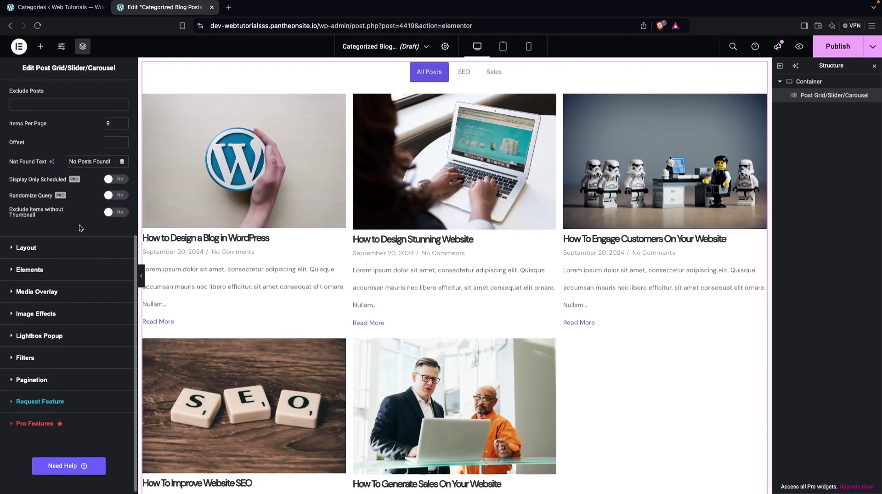
Open the post grid's layout settings
scroll(81, 229, down, 1)
click(12, 249)
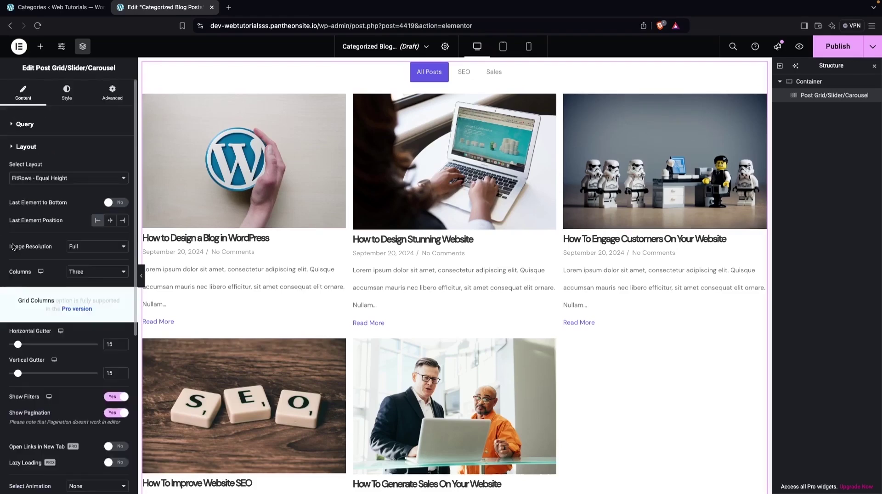
scroll(68, 285, down, 1)
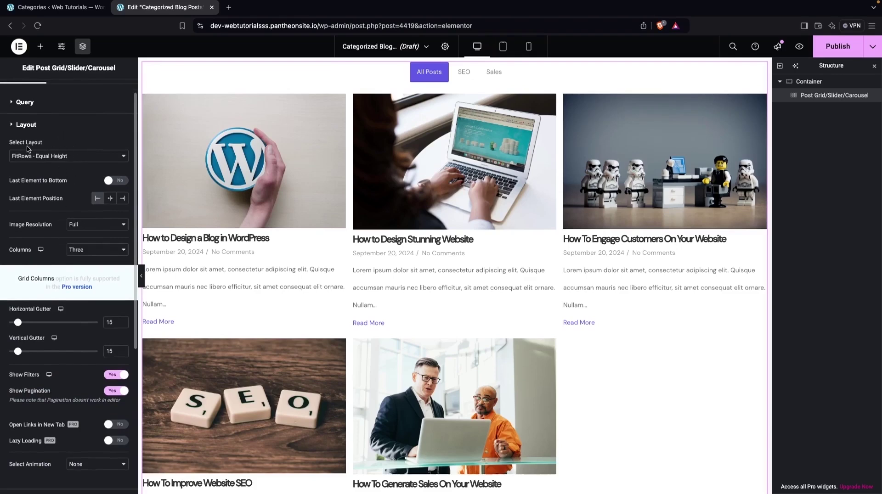
Try the List Style and Slider / Carousel layouts on the post grid, and return it to FitRows - Equal Height
click(57, 155)
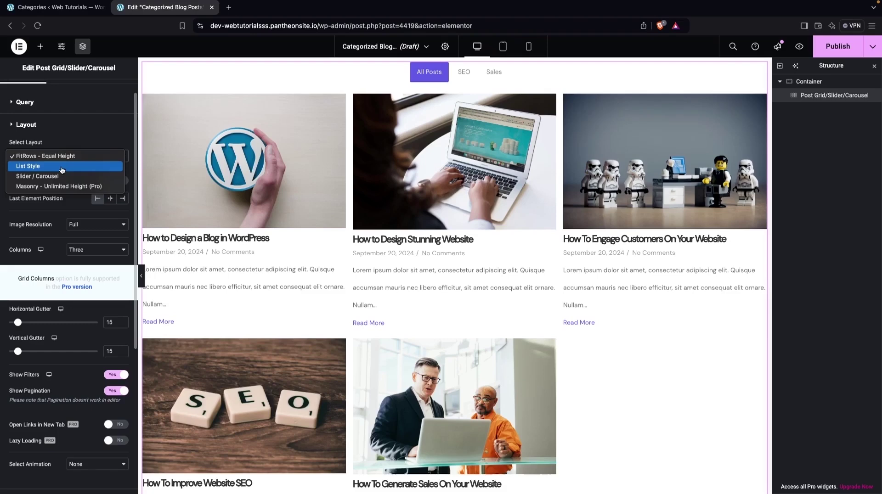
click(62, 167)
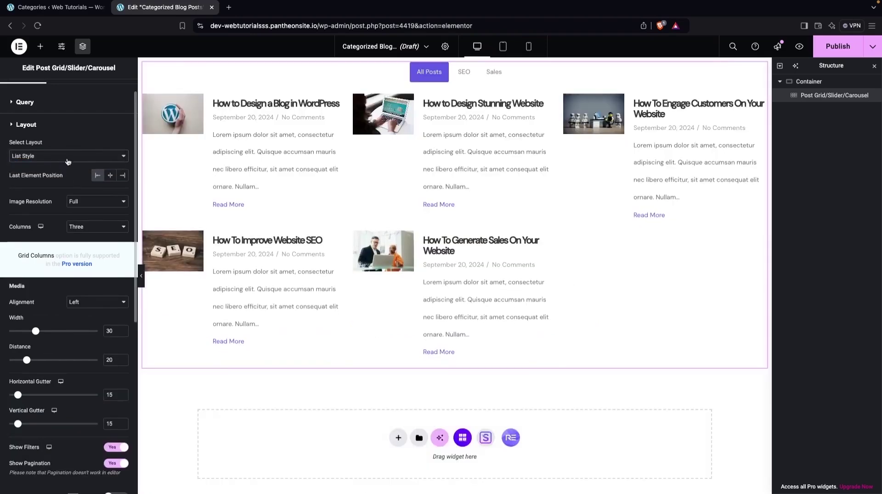
click(68, 158)
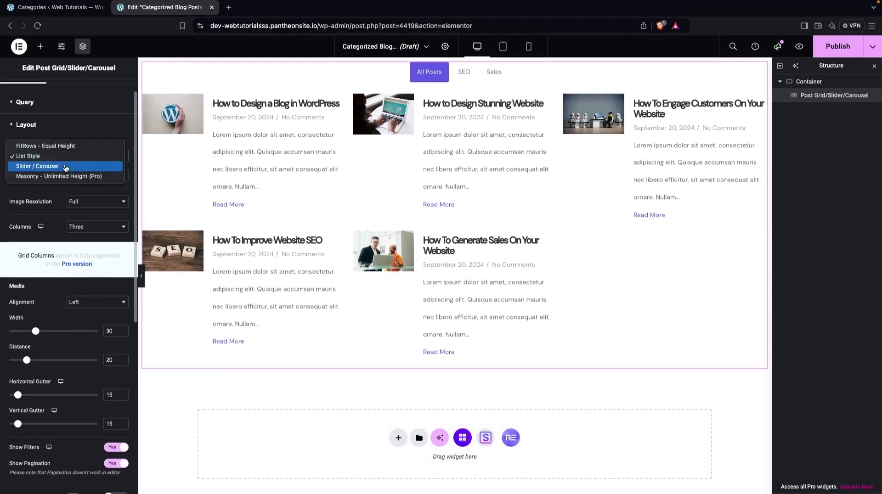
click(66, 166)
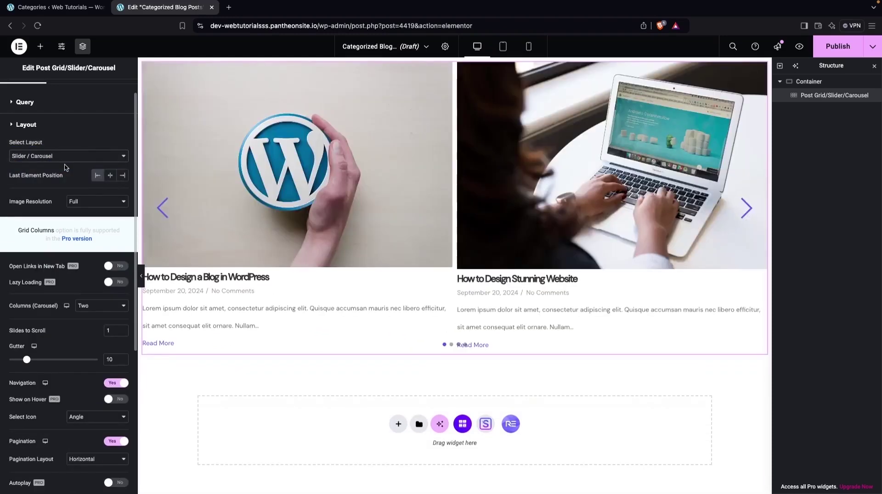
click(66, 158)
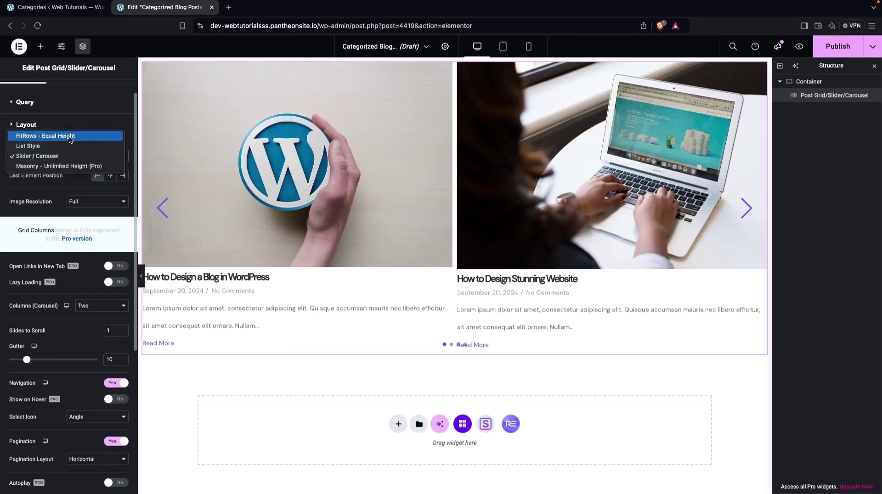
click(69, 138)
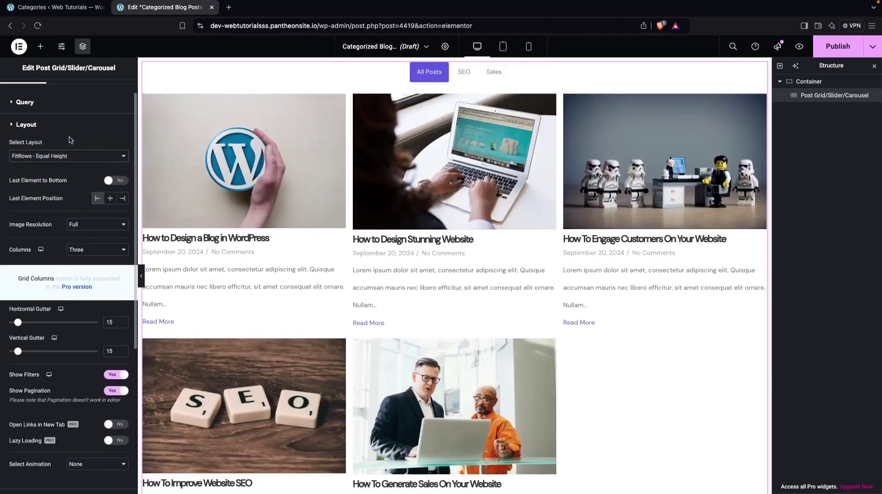
Try the centre position for each post's last element, and set Last Element Position to Right
scroll(76, 187, down, 1)
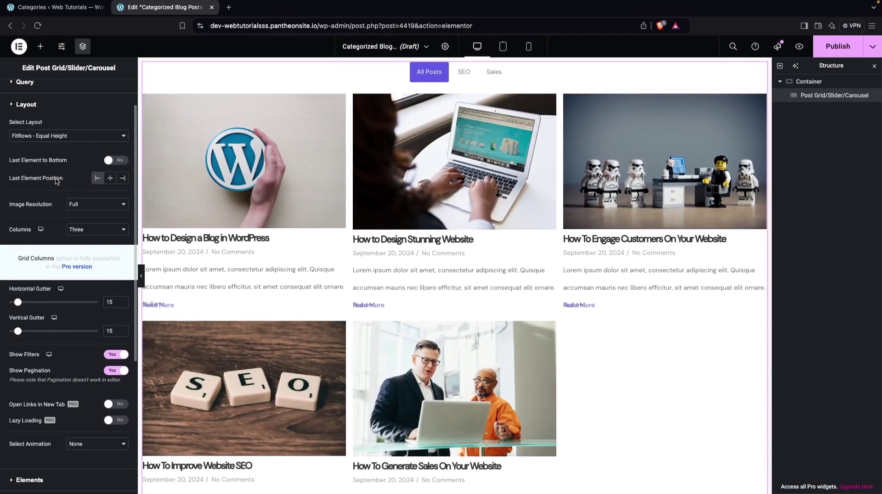
click(122, 180)
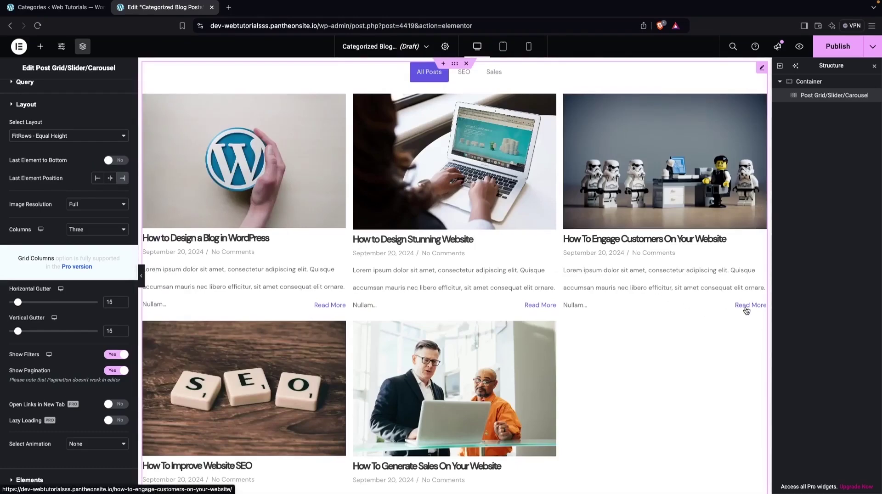
click(110, 179)
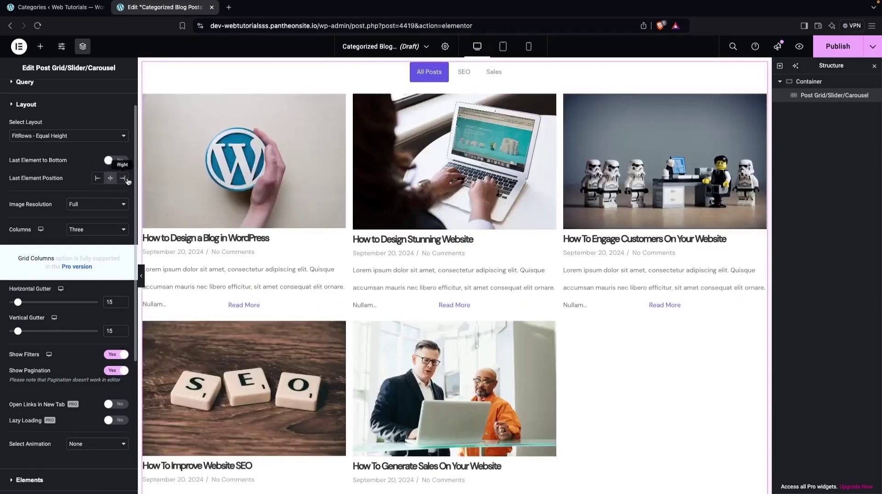
click(126, 179)
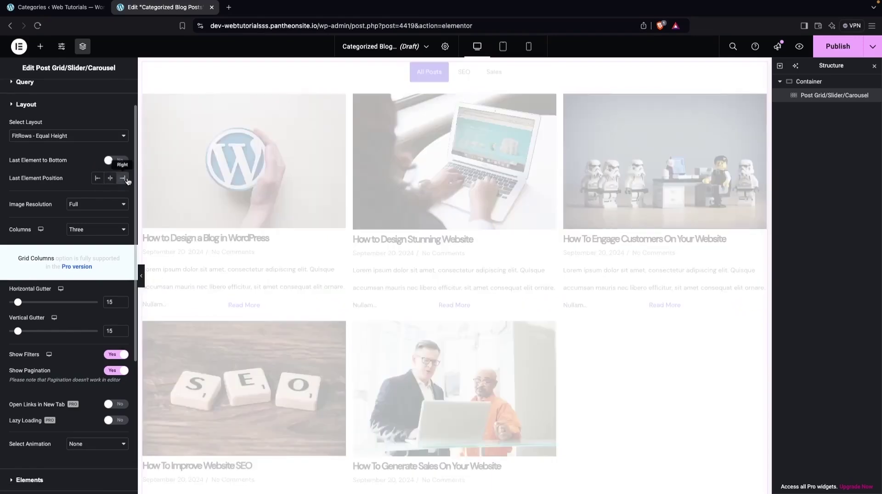
Try a two-column post grid, and return it to three columns
scroll(37, 214, down, 2)
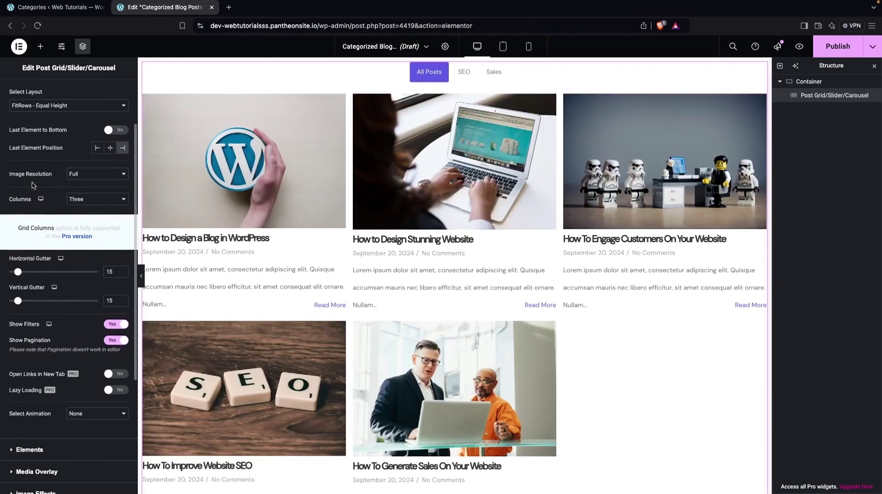
scroll(34, 185, down, 1)
click(87, 178)
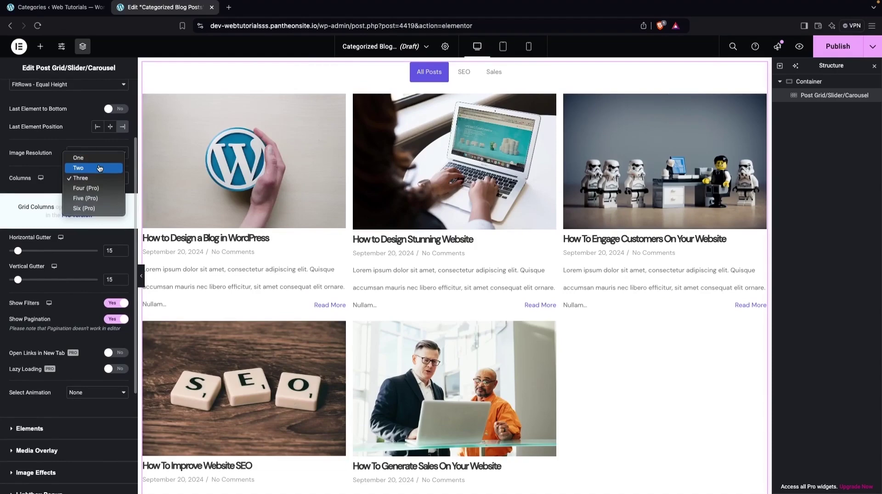
click(100, 168)
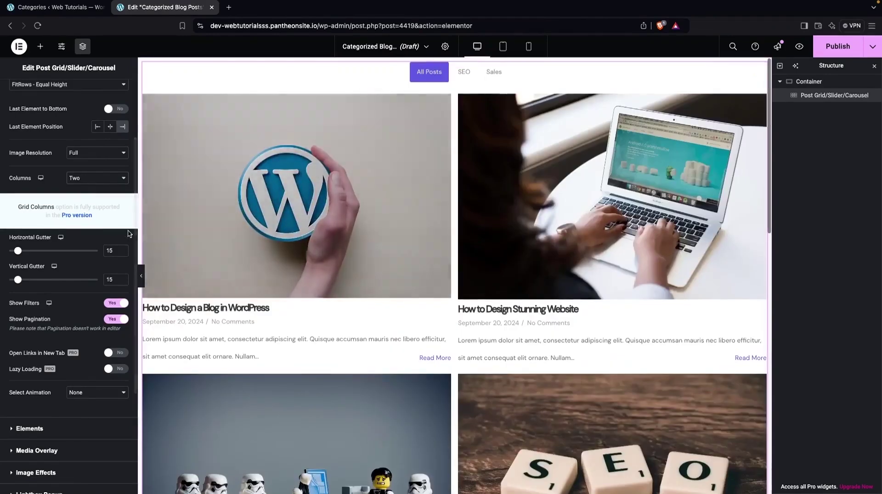
click(103, 179)
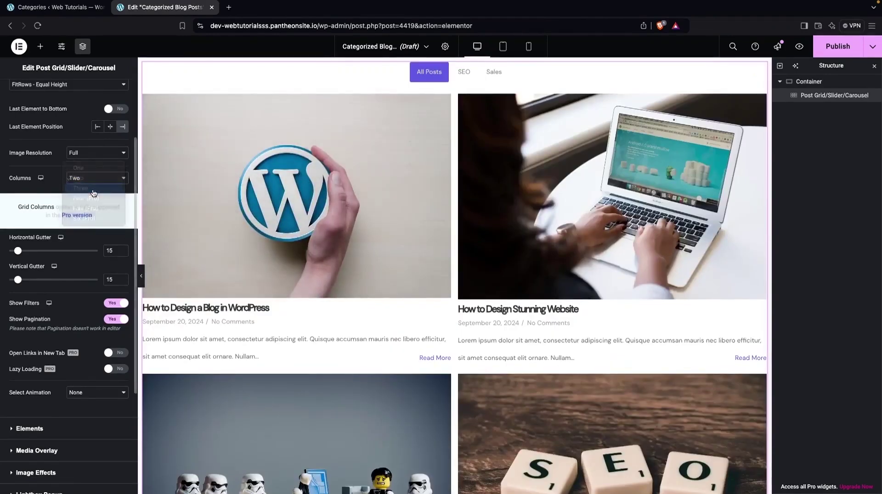
click(95, 192)
Try a horizontal gutter of 66 between the posts, and set it to 30
scroll(76, 268, down, 2)
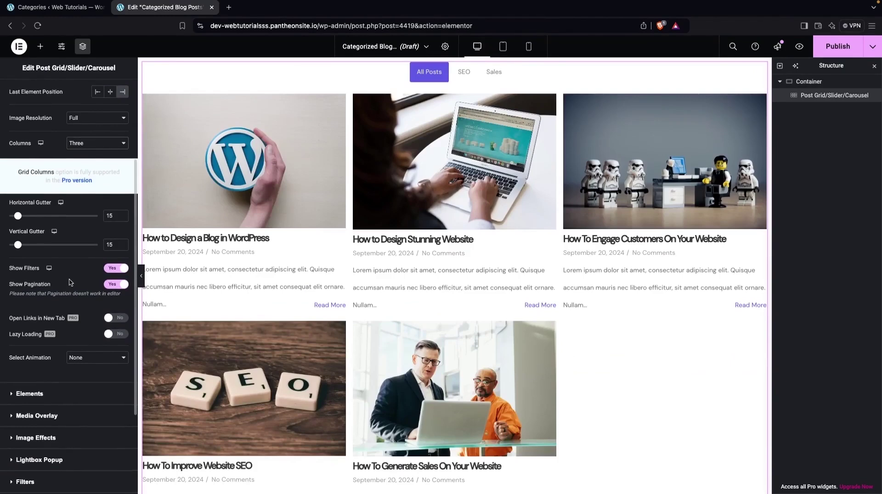
drag(17, 216, 48, 218)
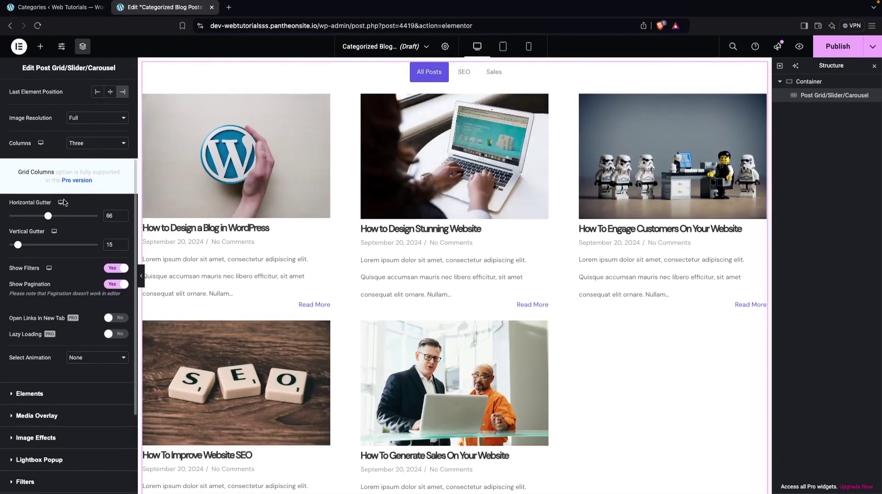
drag(48, 216, 27, 216)
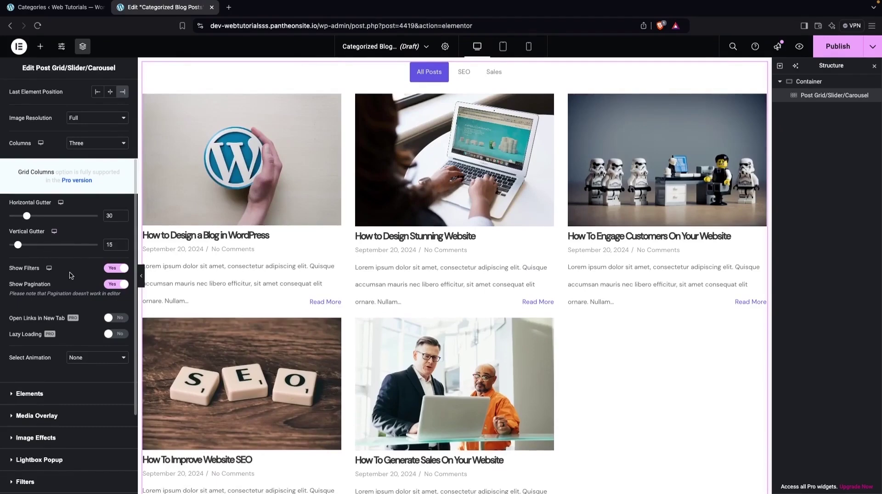
Try hiding the grid's category filters, show them again, and check the available animation options
scroll(70, 262, down, 3)
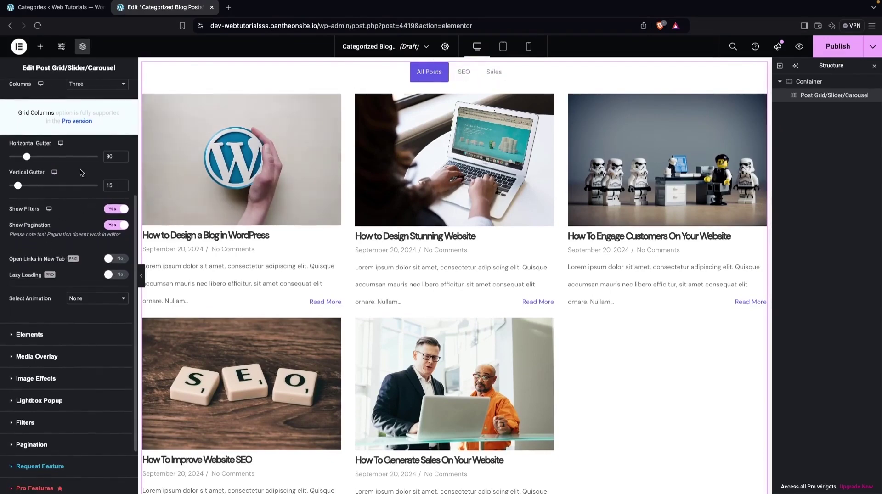
click(115, 210)
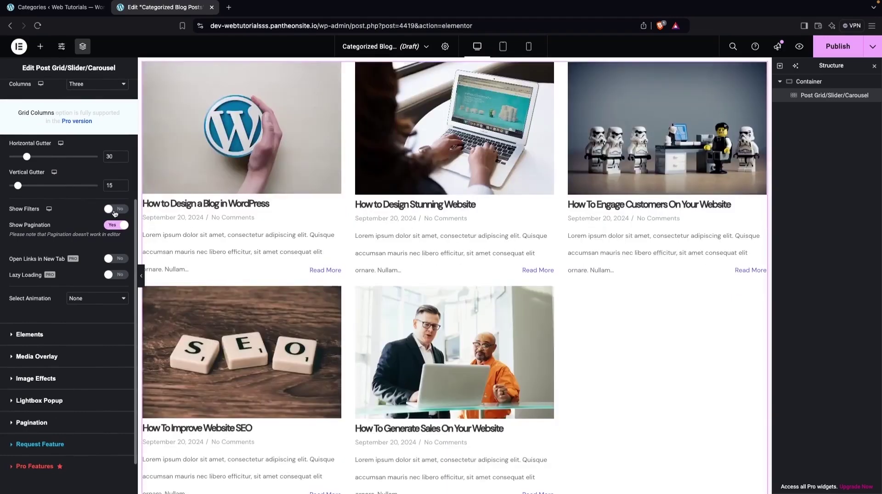
click(115, 210)
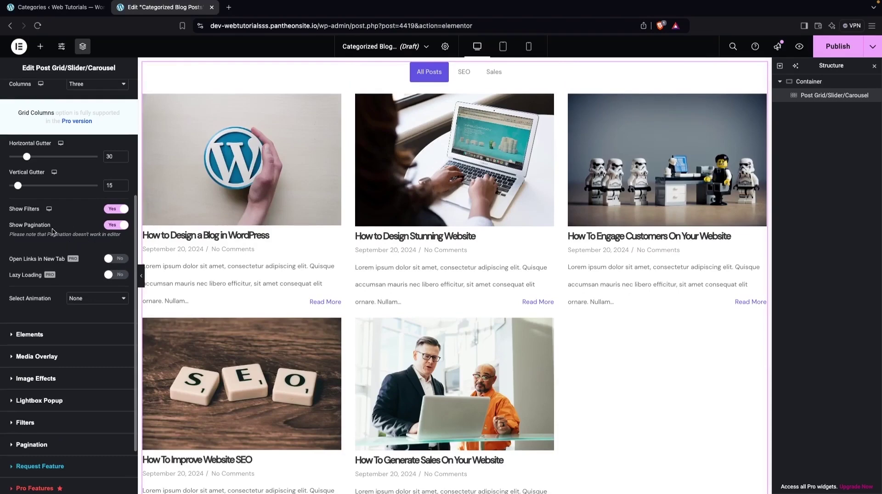
scroll(51, 234, down, 3)
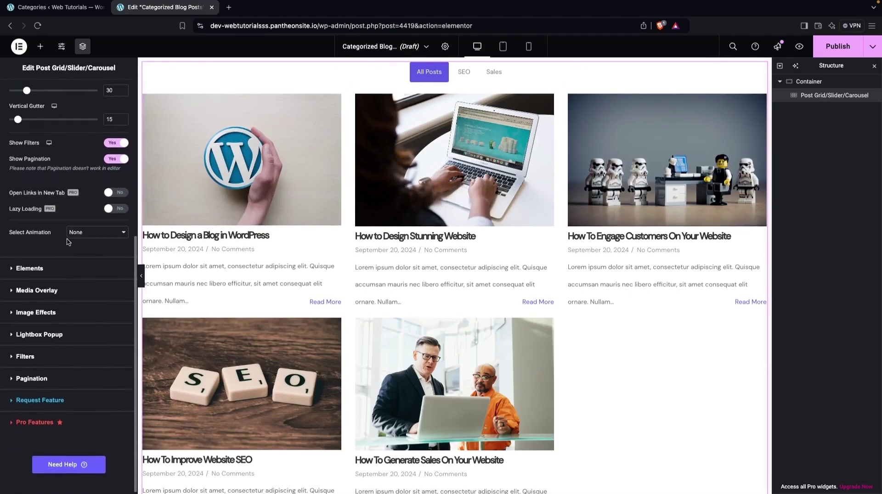
click(91, 233)
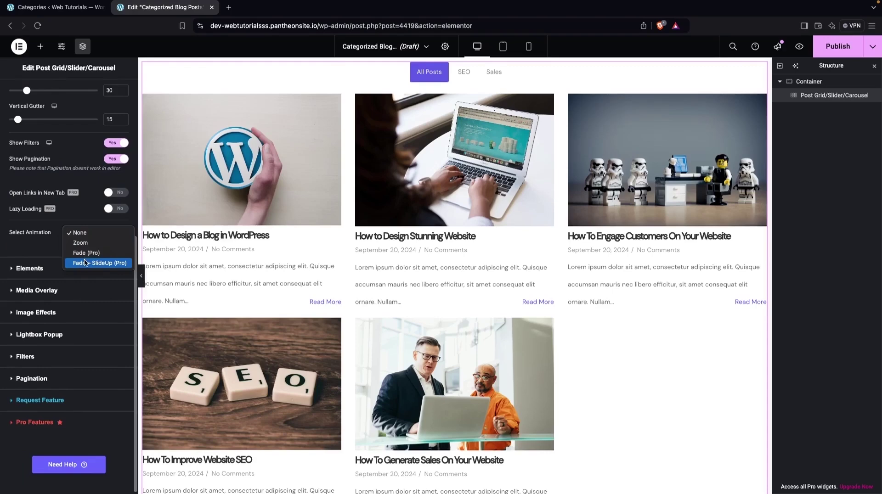
click(36, 250)
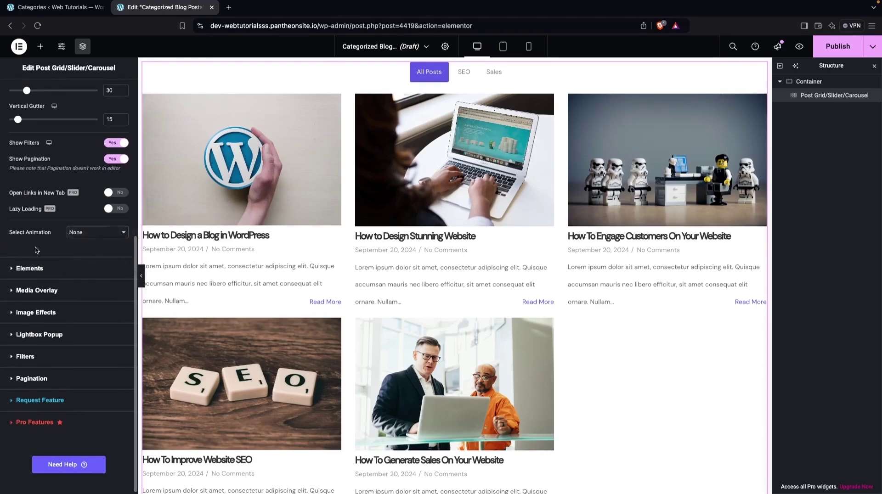
Remove the Date and Comments elements from the post grid
click(11, 271)
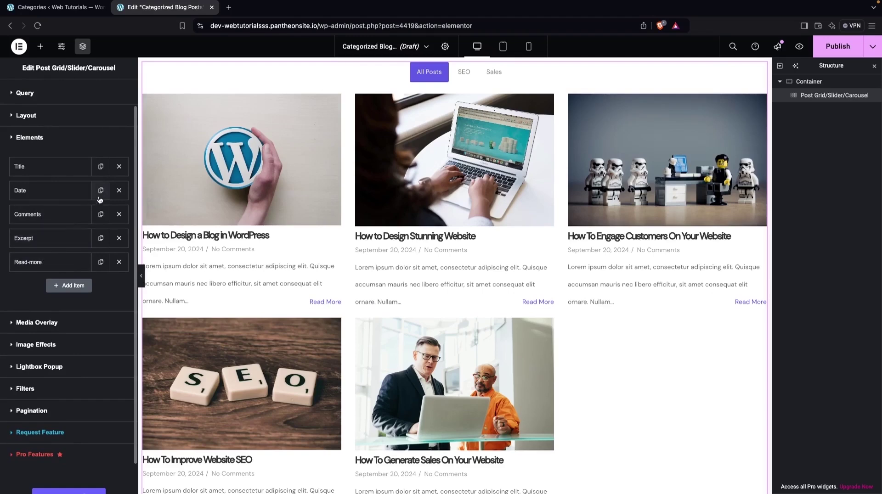
click(118, 190)
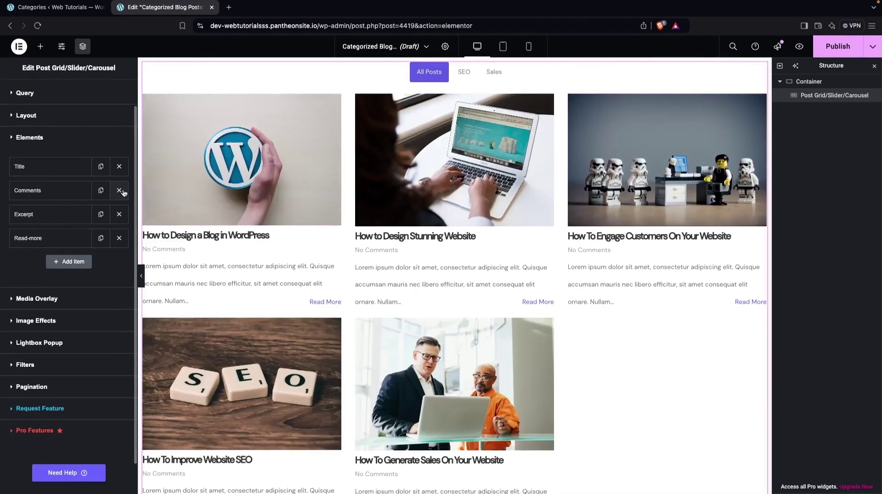
click(119, 190)
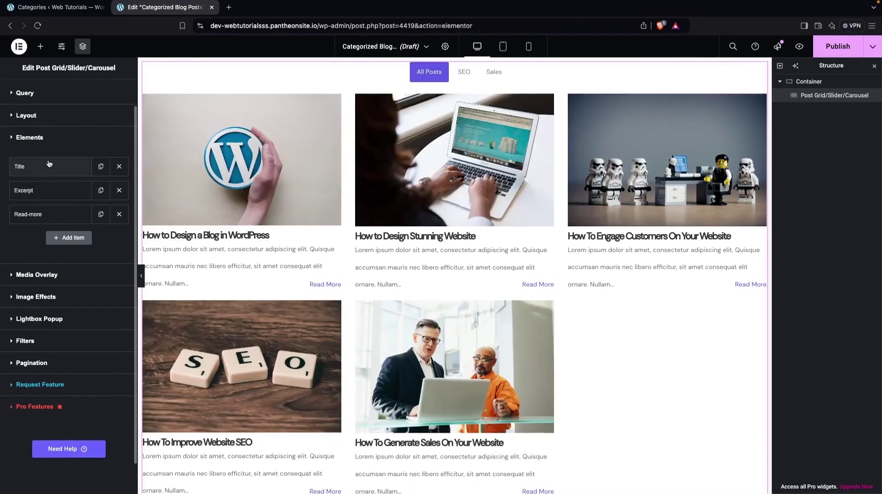
Open the post grid's Title element and check its available location and display options
click(49, 166)
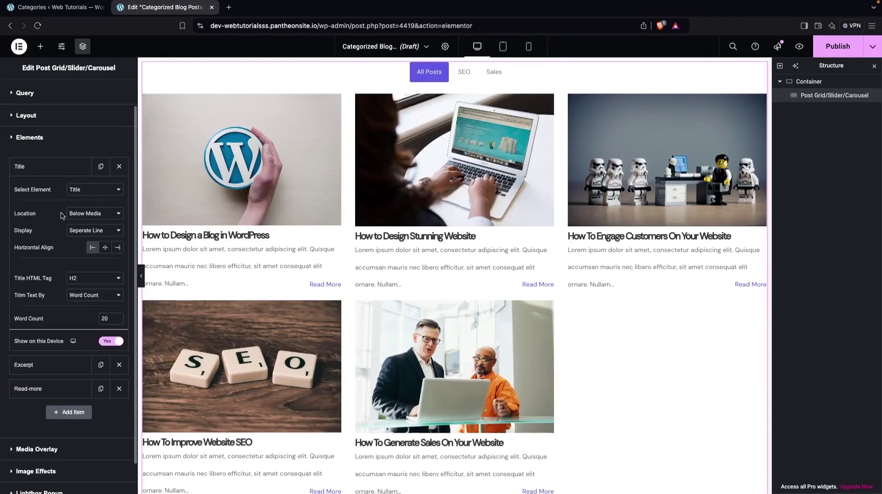
scroll(65, 211, down, 1)
click(97, 184)
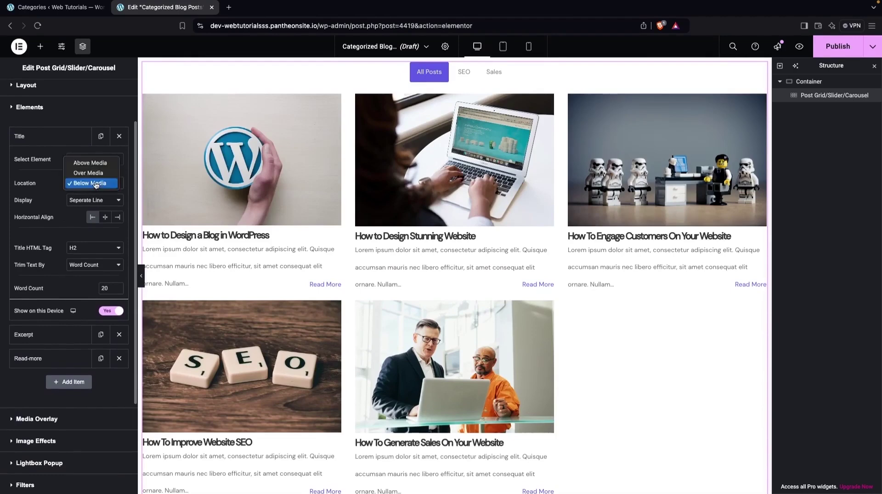
click(89, 183)
click(92, 200)
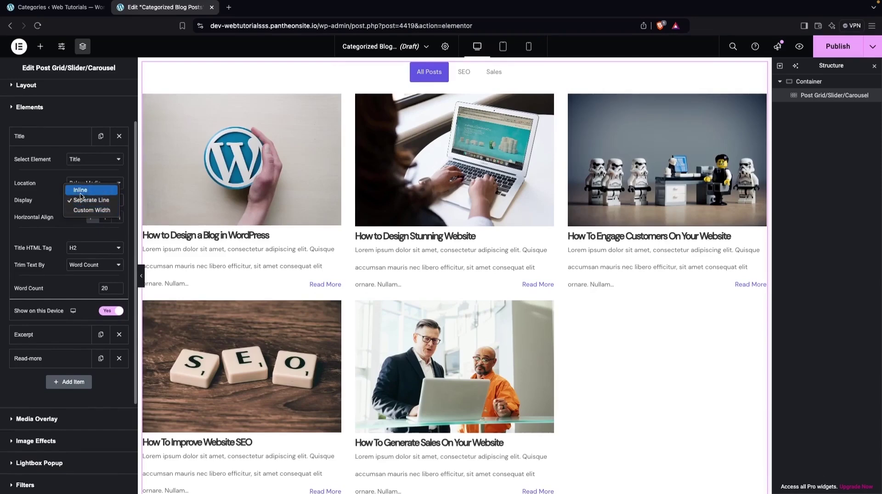
click(51, 208)
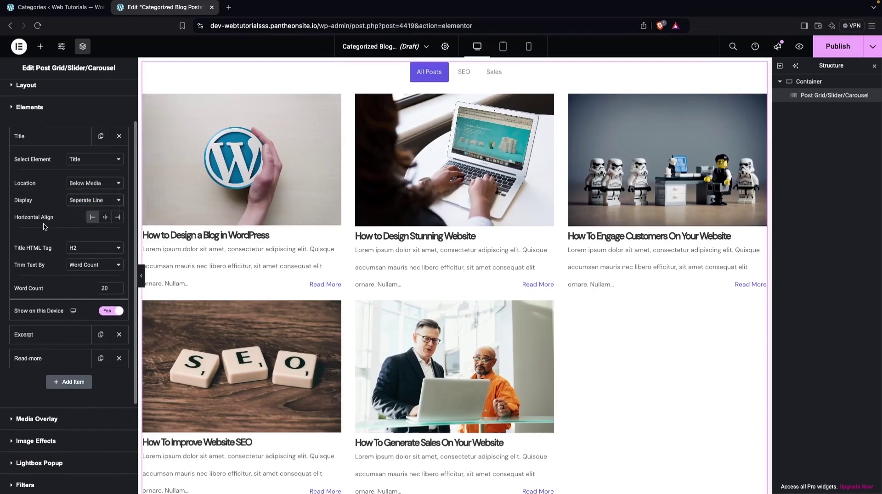
Try centre and right horizontal alignment for the post titles, and return them to left alignment
click(106, 221)
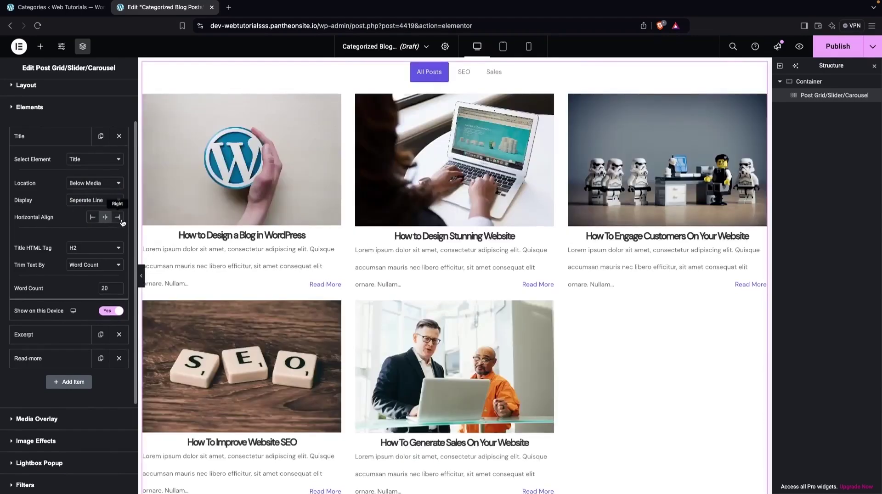
click(121, 220)
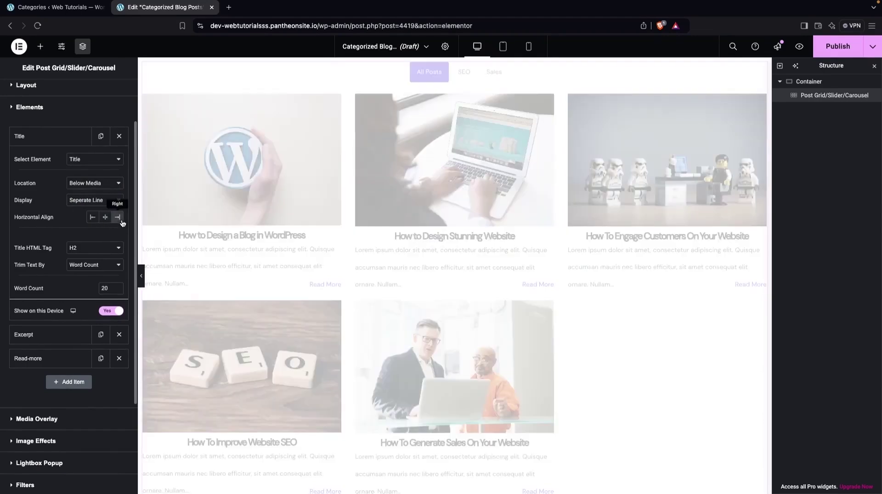
click(91, 222)
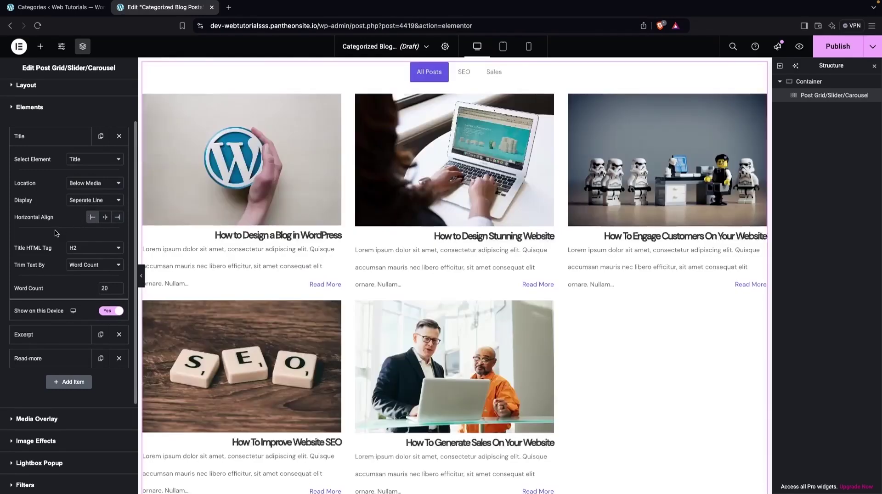
Try trimming the post titles to a word count of 3, and set it back to 20
scroll(41, 231, down, 2)
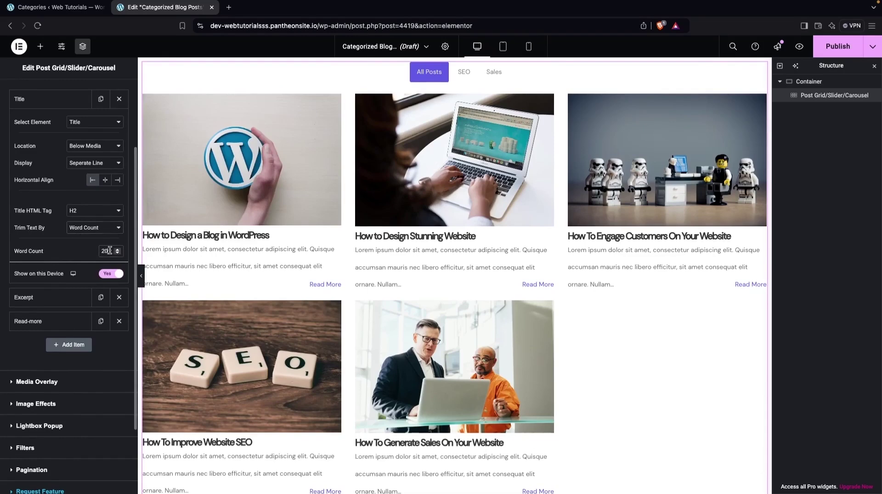
key(BackSpace)
key(BackSpace)
text(3)
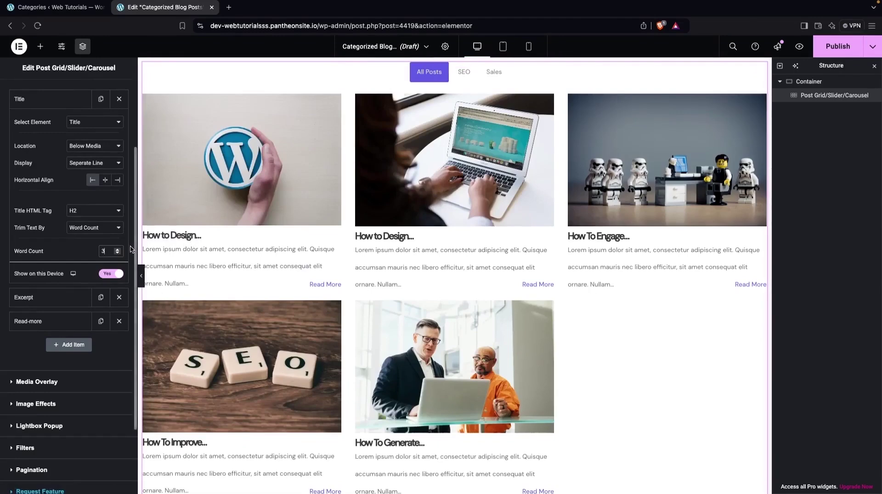
key(BackSpace)
text(20)
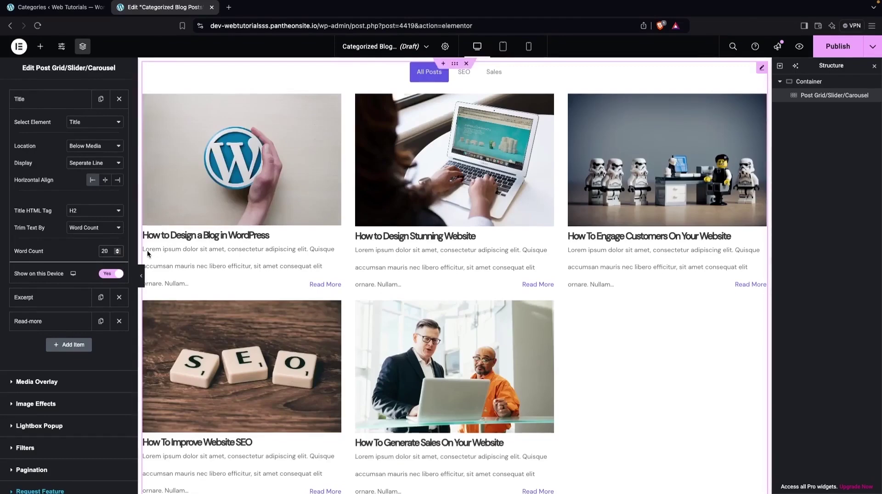
Review the settings of the post grid's Excerpt and Read-more elements
scroll(46, 297, down, 1)
click(46, 275)
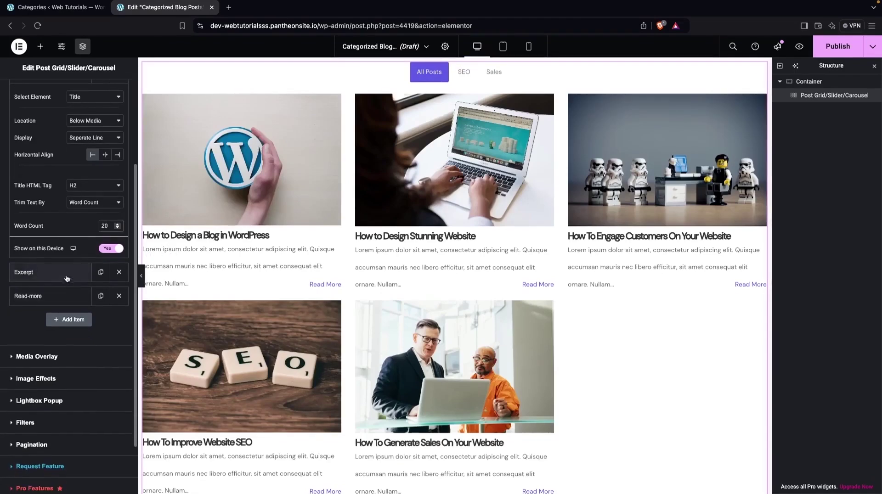
scroll(73, 248, up, 2)
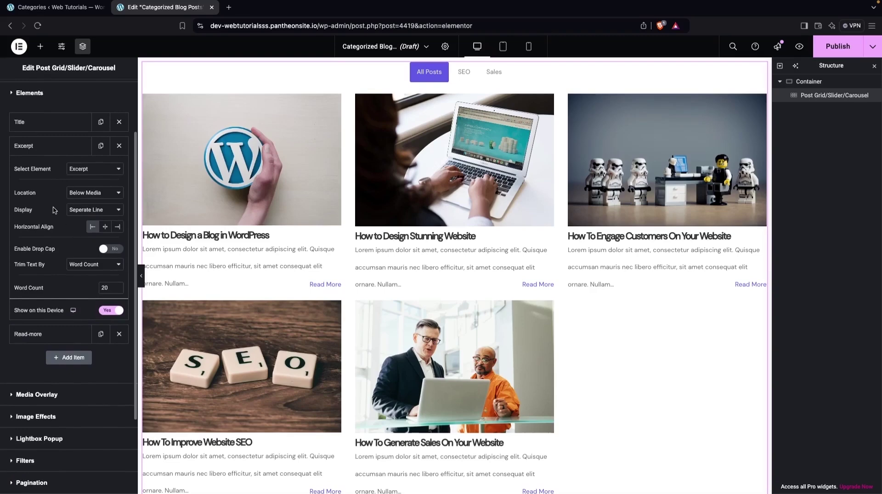
scroll(54, 212, down, 4)
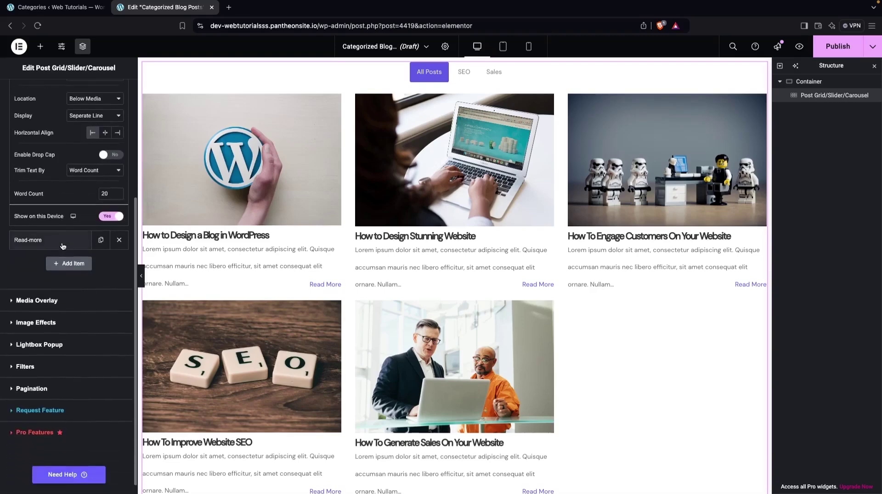
click(46, 301)
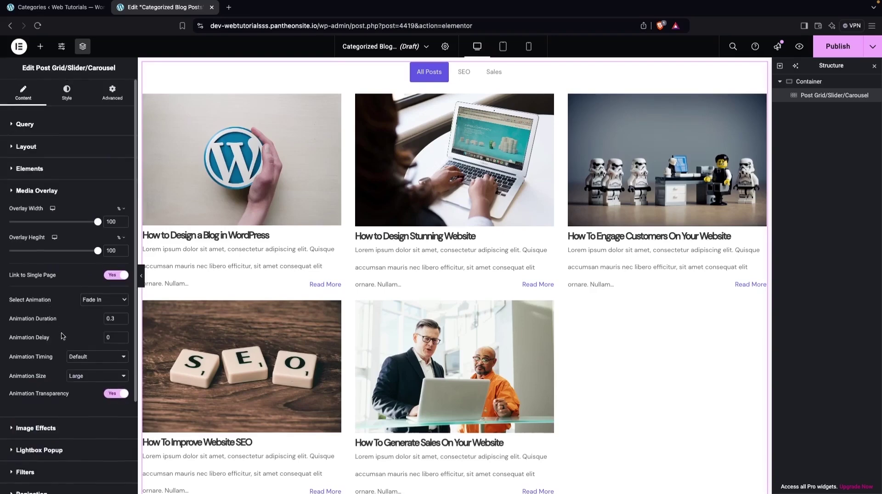
click(26, 170)
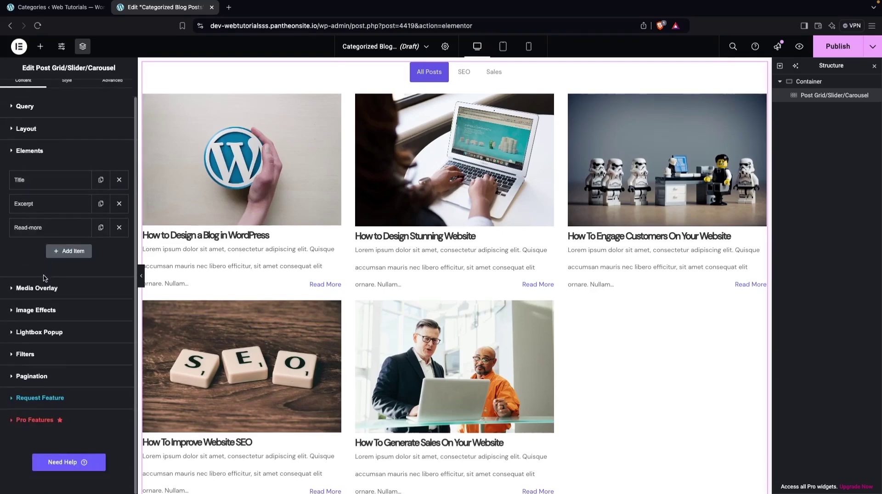
click(46, 233)
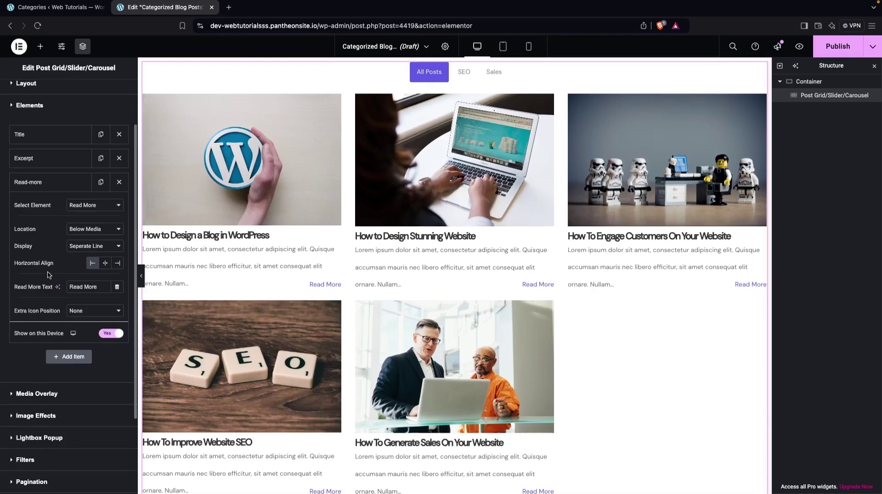
click(34, 183)
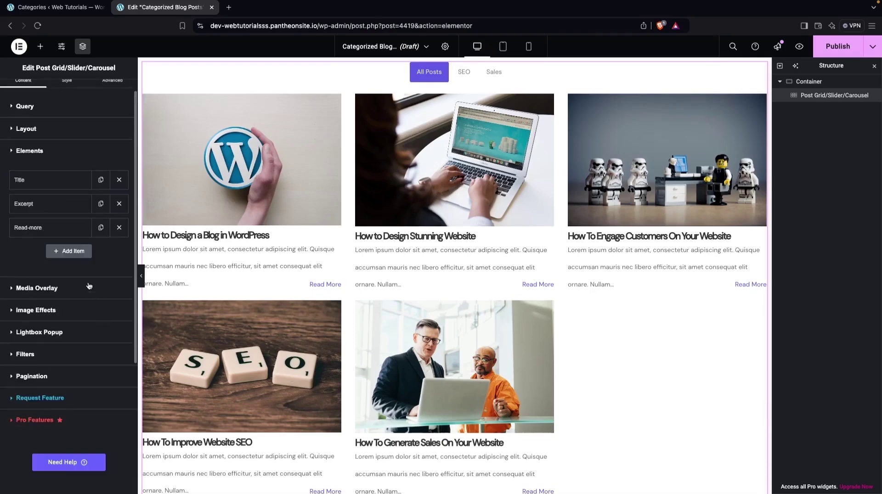
Add an extra element to the post grid, check the available element types, and remove it again
click(71, 254)
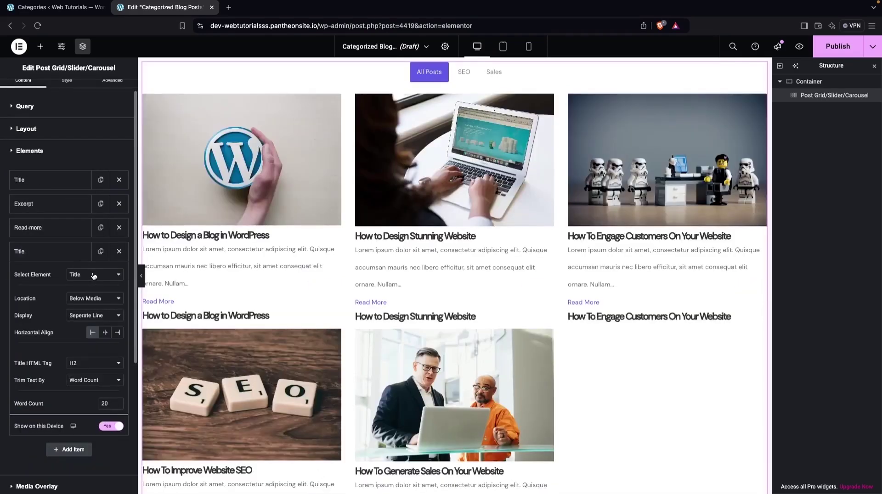
click(94, 275)
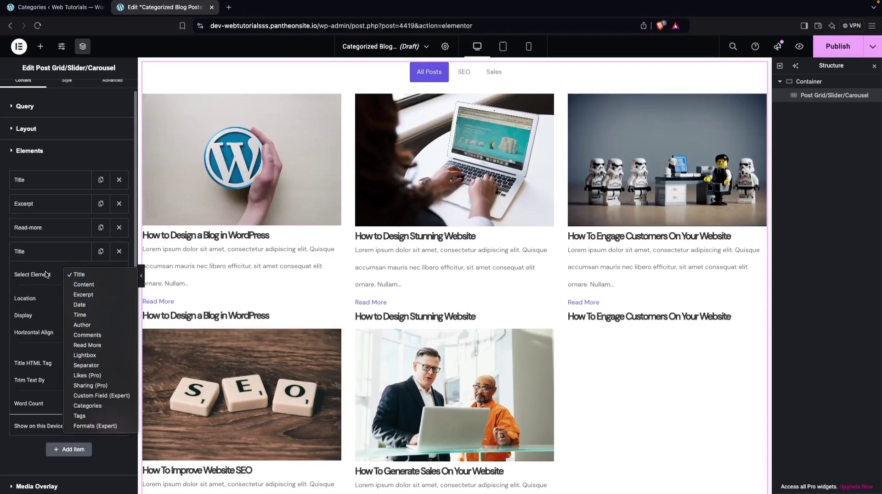
click(118, 253)
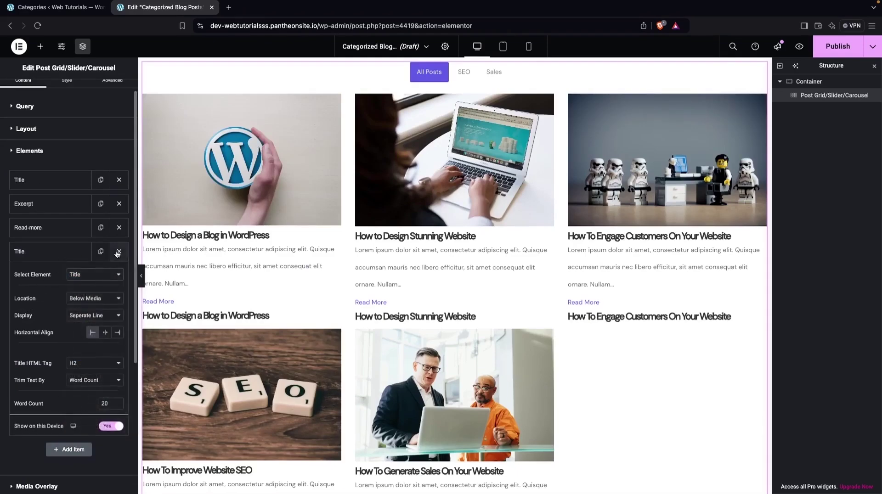
click(120, 252)
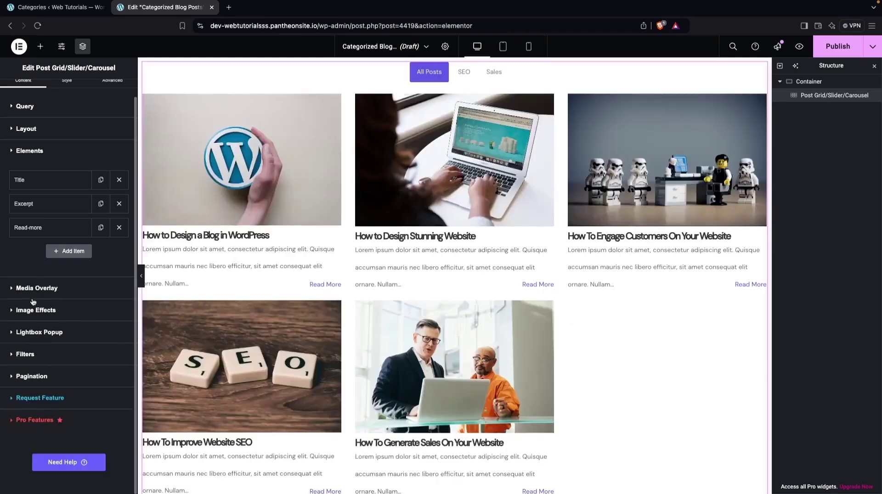
Review the post grid's Media Overlay, Image Effects and Filters settings, including the list of available image effects
click(21, 289)
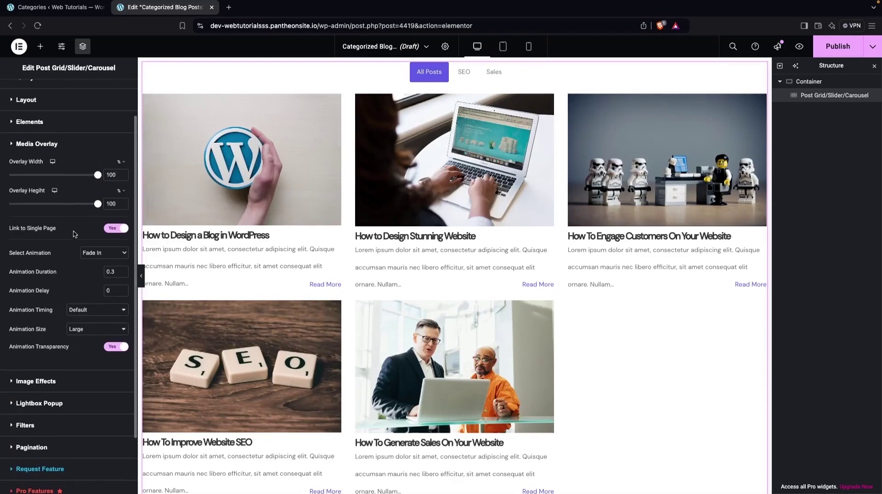
scroll(54, 305, down, 3)
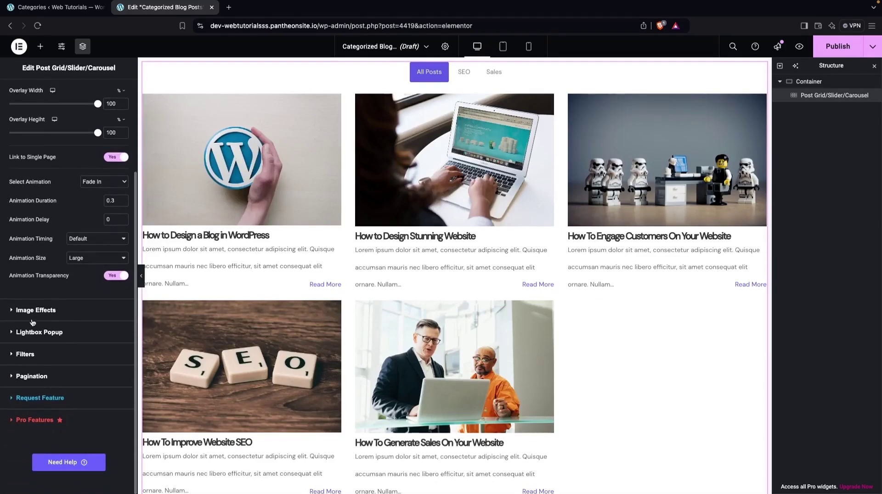
click(10, 312)
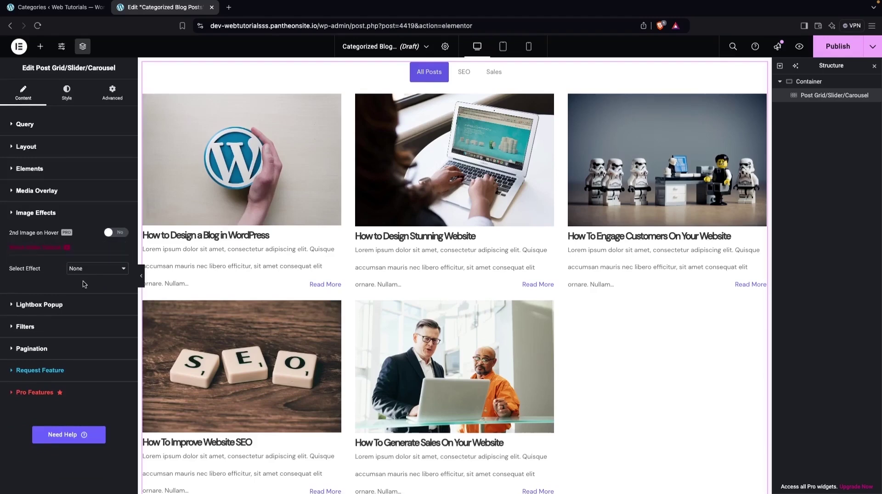
click(84, 271)
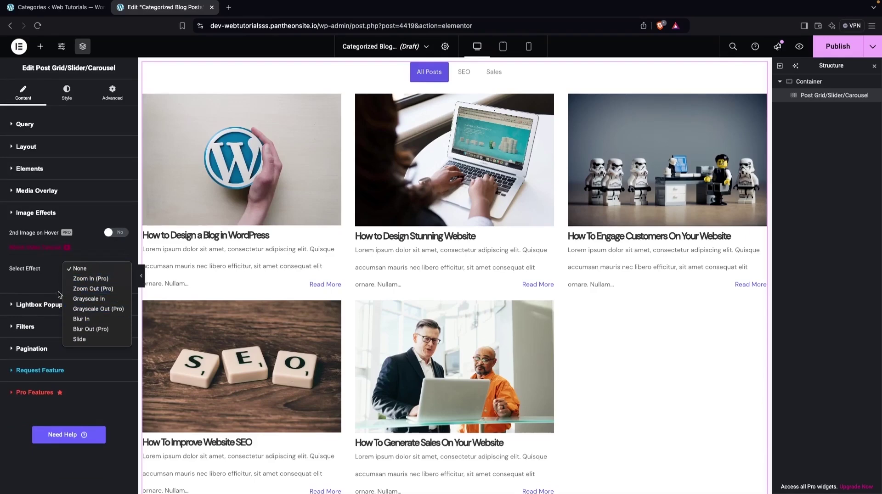
click(49, 281)
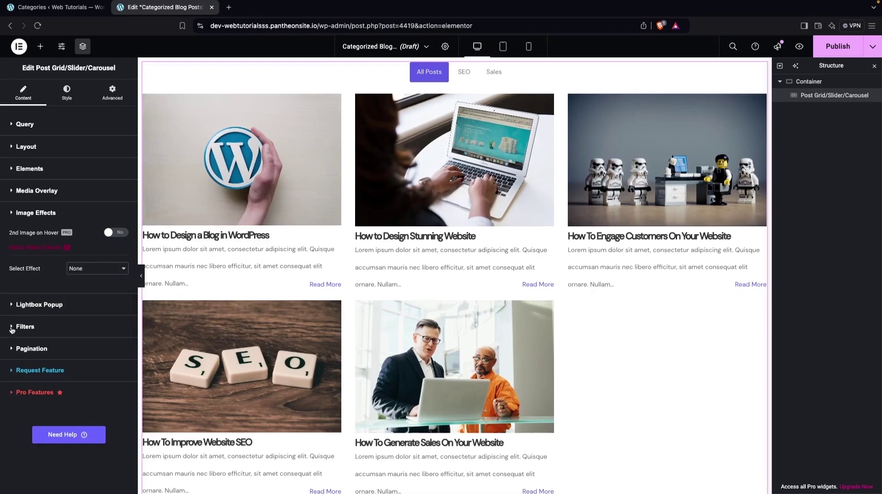
click(12, 327)
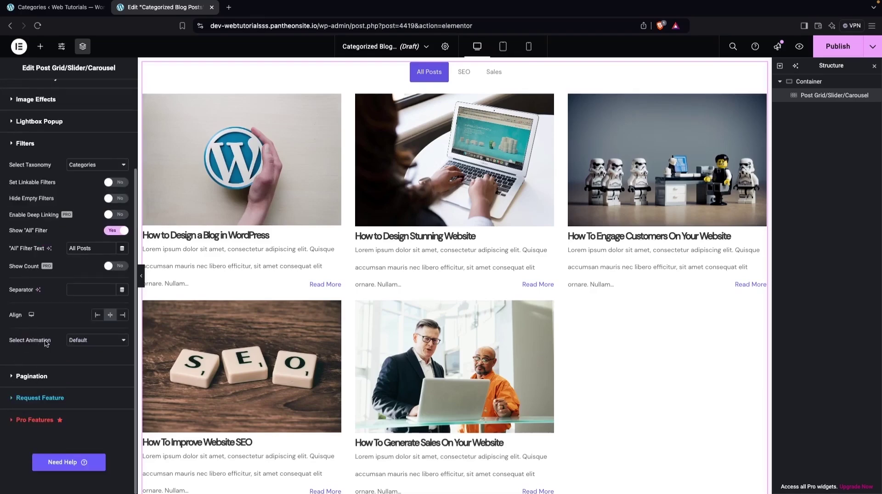
Give the grid items a light green background color
scroll(46, 343, up, 5)
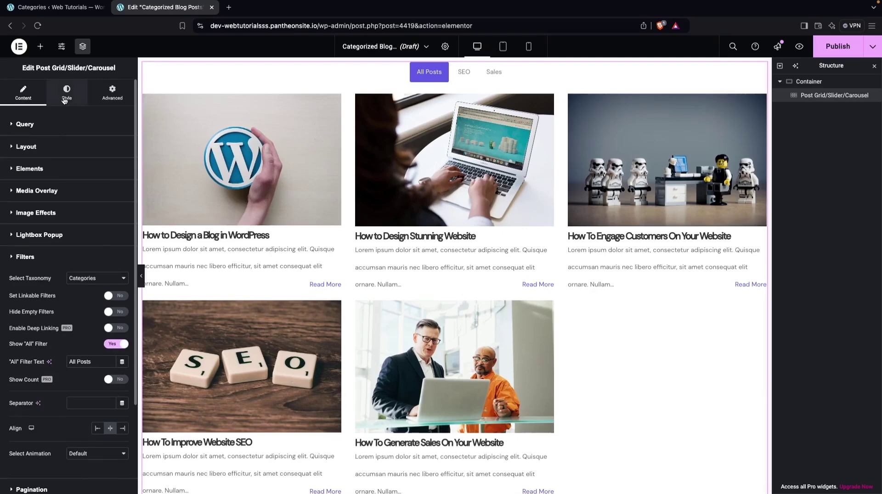
click(64, 100)
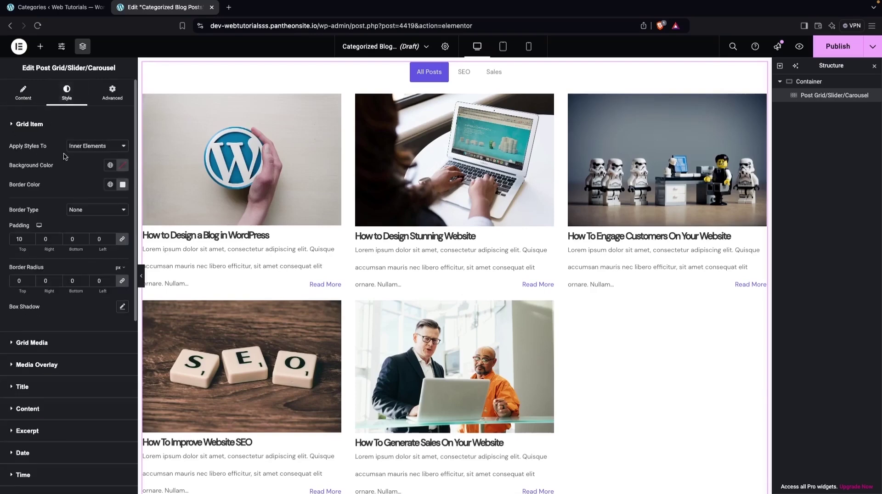
click(122, 165)
click(74, 203)
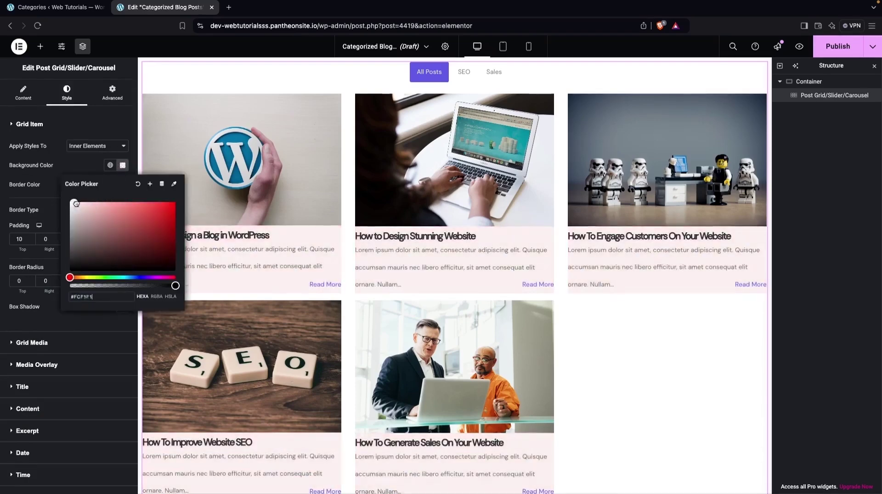
drag(74, 203, 87, 210)
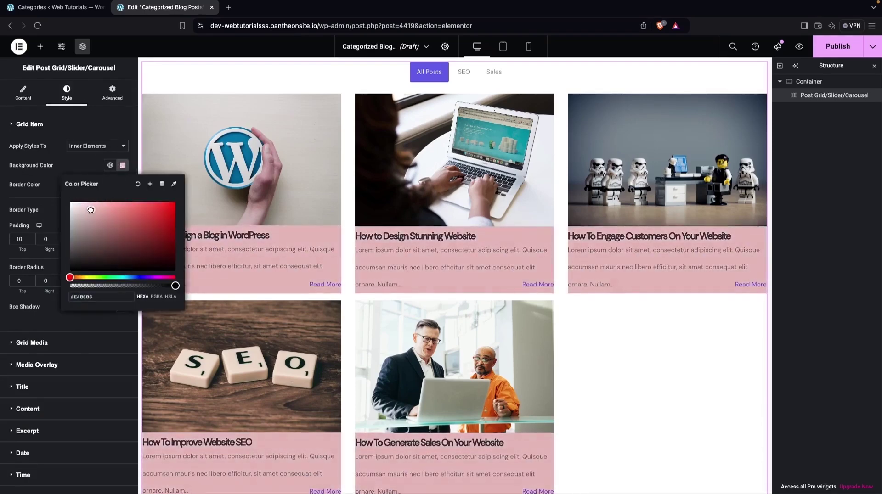
click(139, 277)
drag(87, 210, 75, 209)
drag(140, 278, 103, 279)
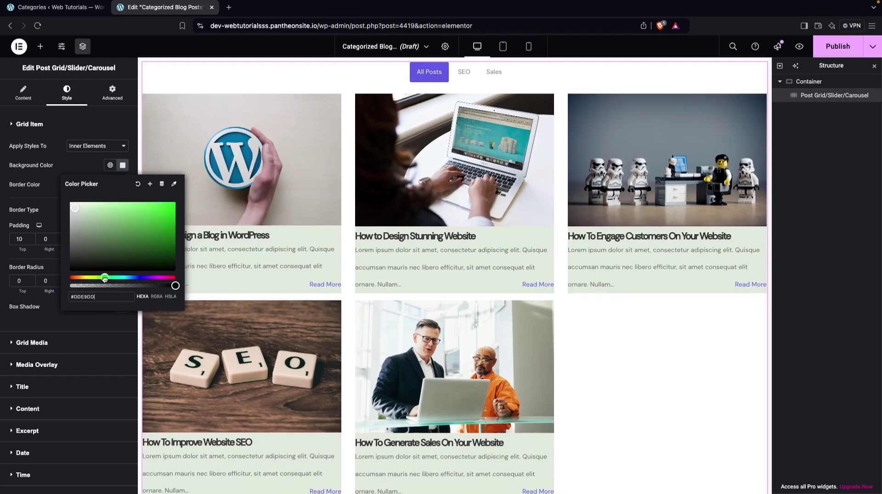
click(71, 174)
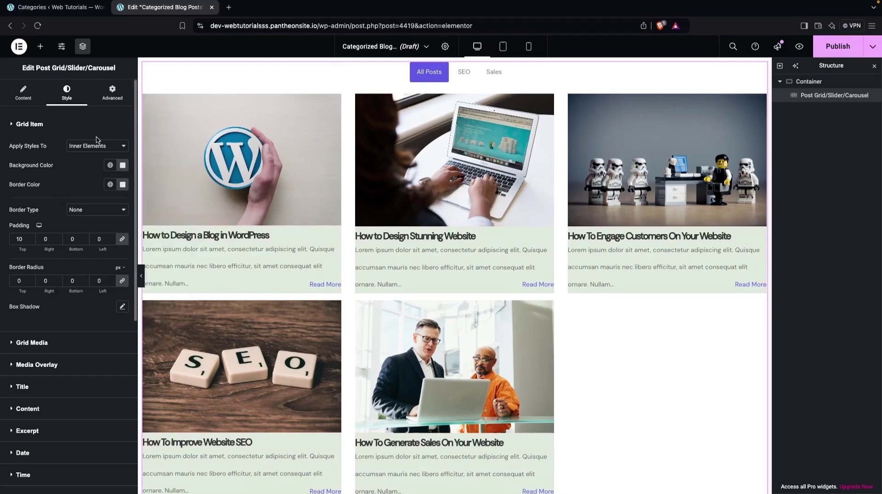
Apply the grid item styles to the Wrapper and set the border type to Solid
click(105, 147)
click(100, 157)
scroll(69, 193, down, 1)
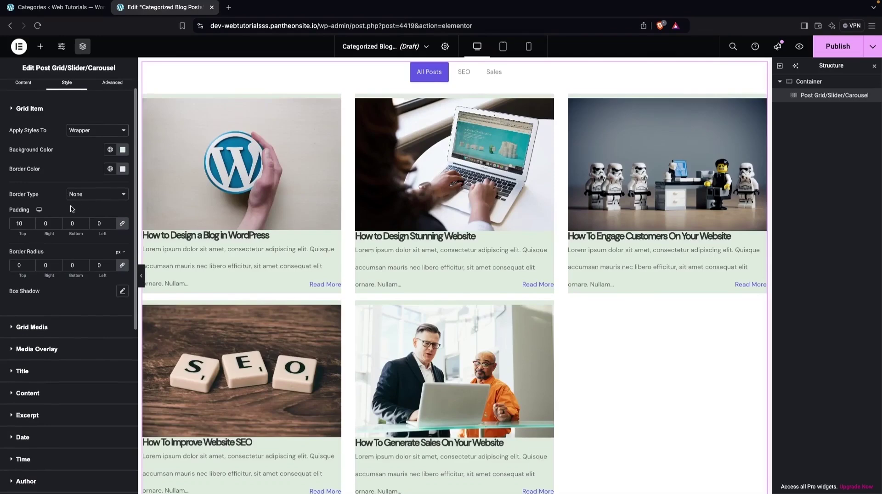
click(94, 194)
click(86, 204)
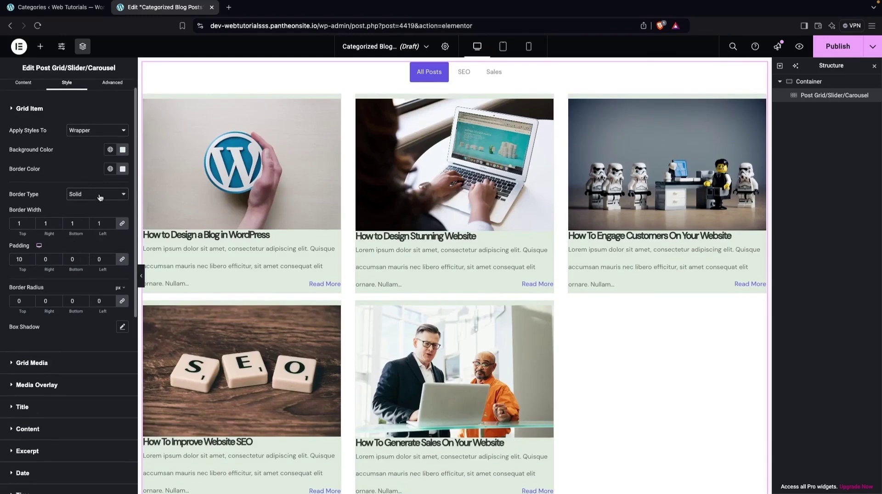
click(122, 169)
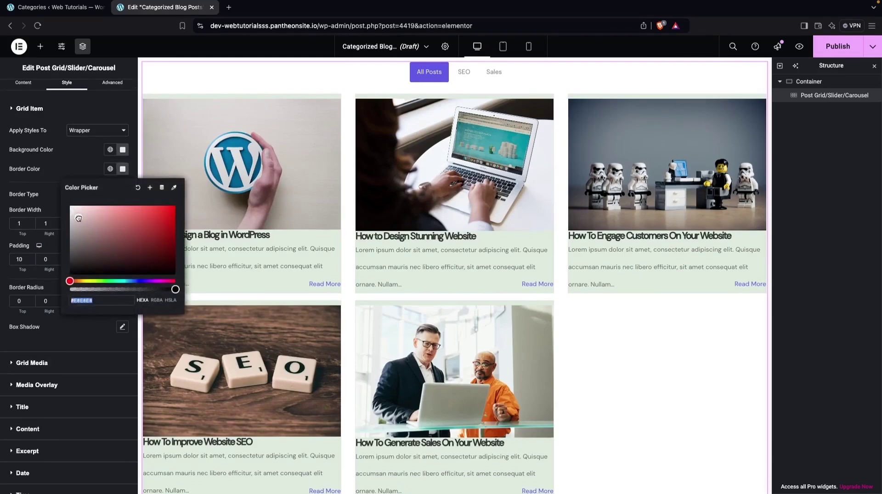
drag(59, 216, 61, 210)
click(59, 211)
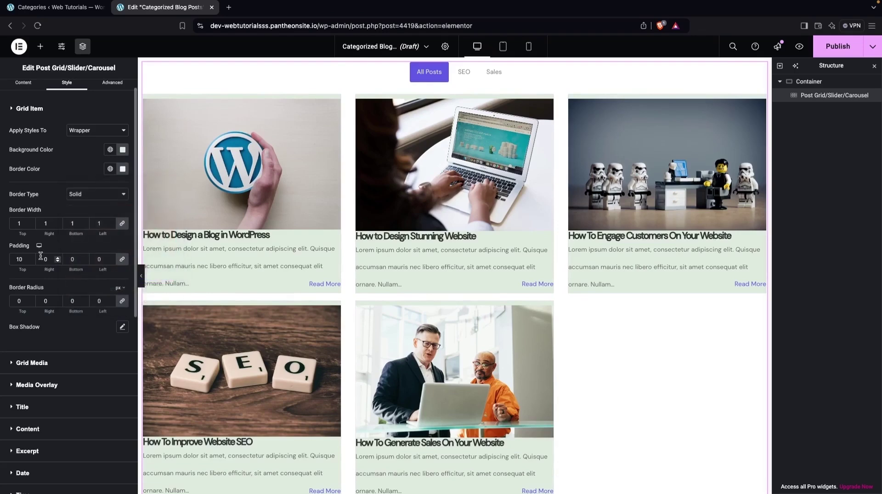
Set the grid item padding to 20 on all four sides
scroll(58, 260, down, 3)
scroll(65, 299, up, 4)
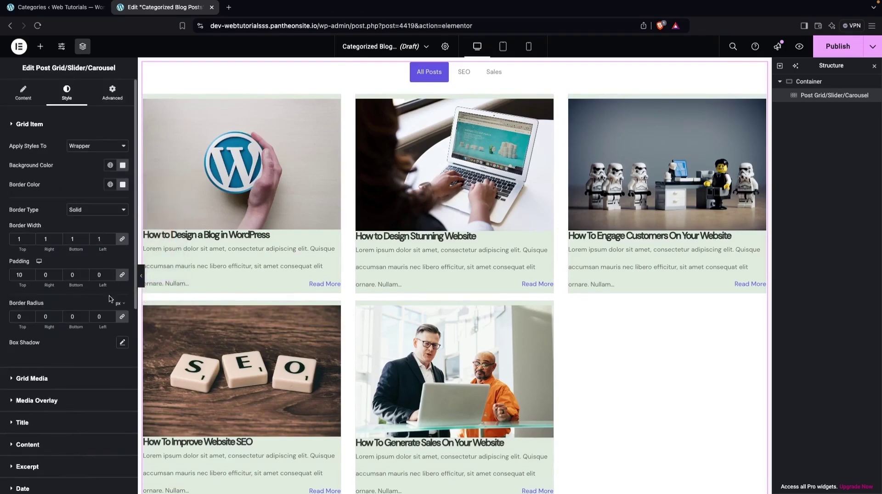
click(72, 275)
text(10)
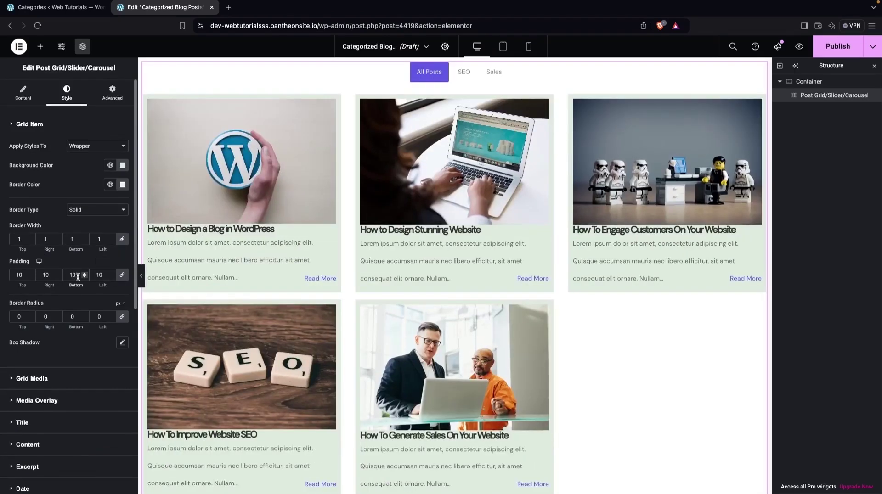
double_click(18, 275)
text(20)
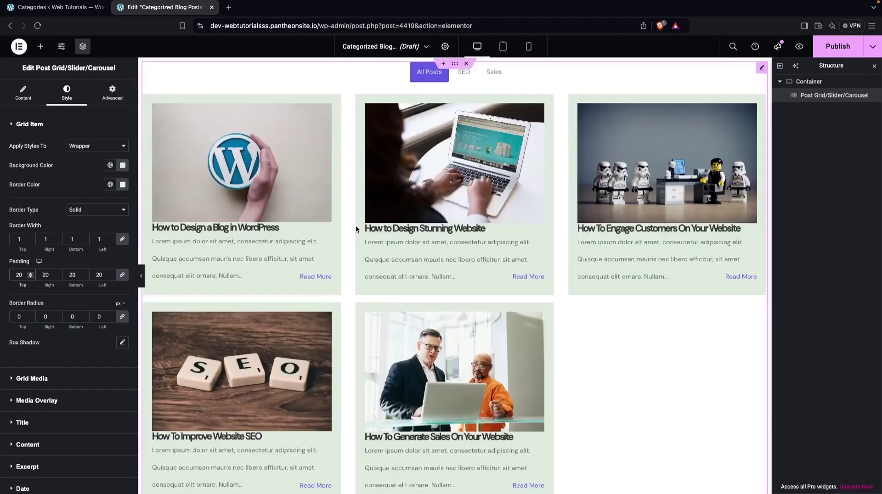
Set the letter spacing of the post titles to 0 px in the Title typography settings
scroll(30, 259, down, 3)
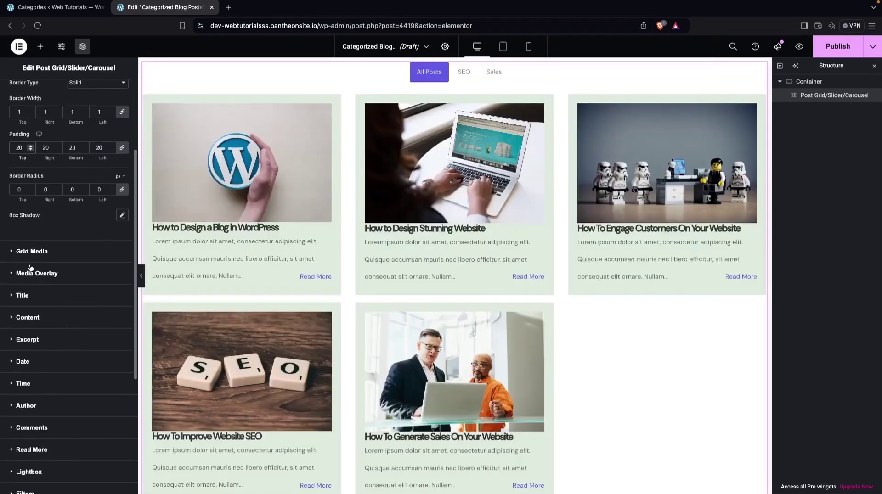
scroll(39, 288, down, 1)
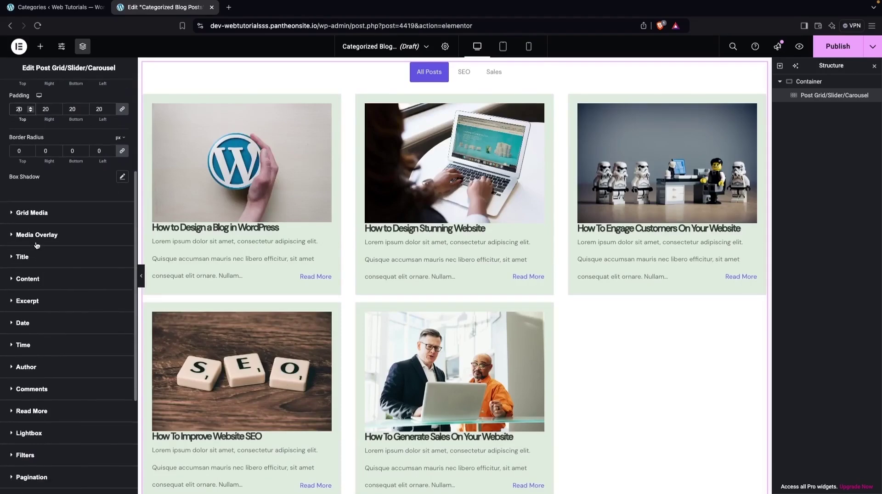
click(12, 259)
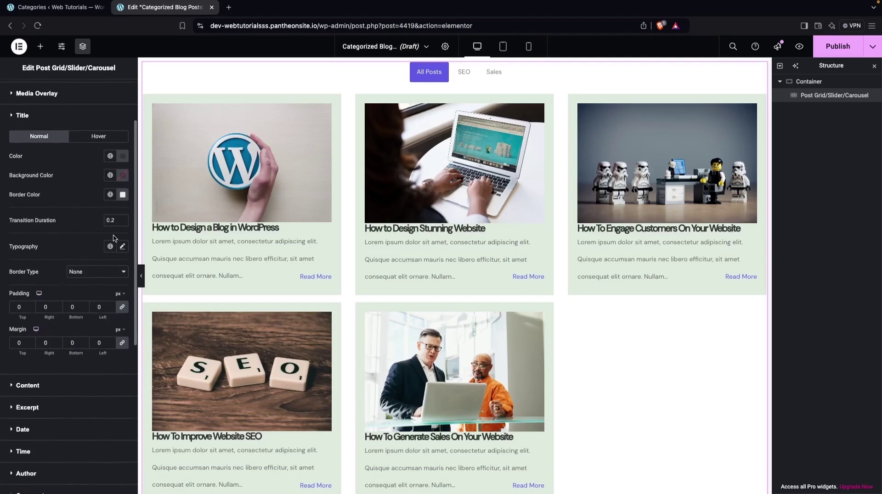
click(123, 246)
scroll(74, 307, down, 1)
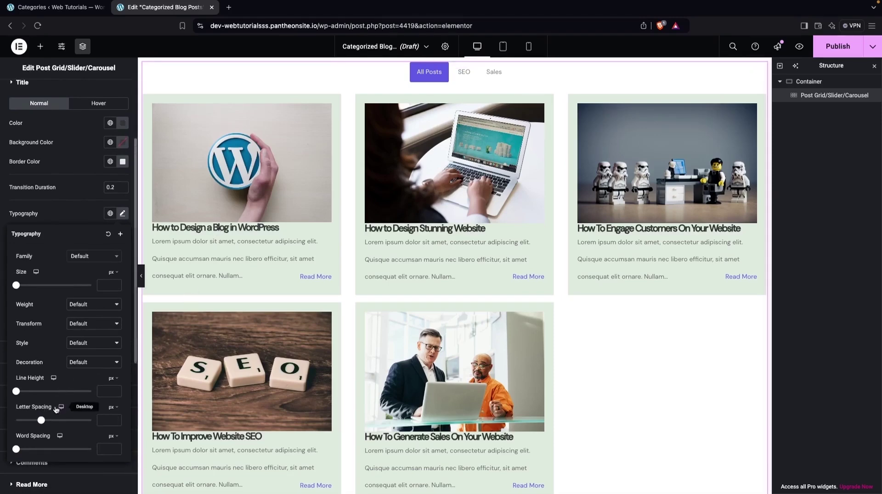
drag(42, 421, 41, 422)
scroll(88, 192, up, 1)
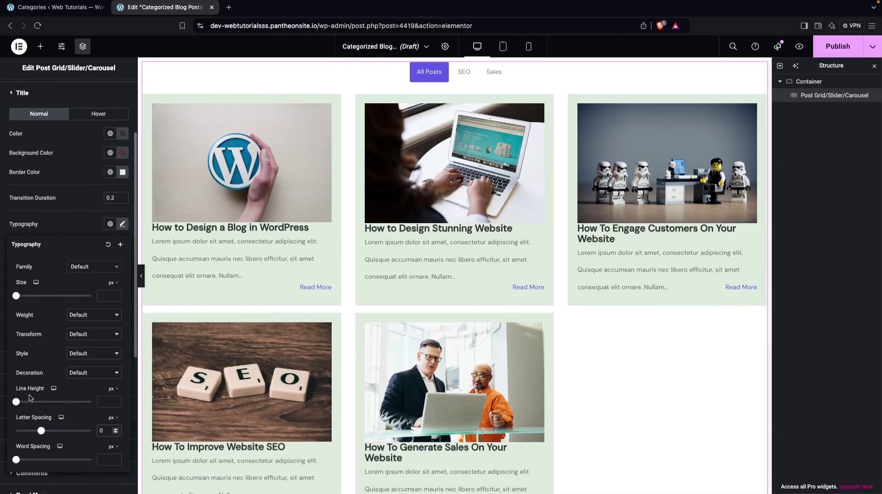
click(75, 231)
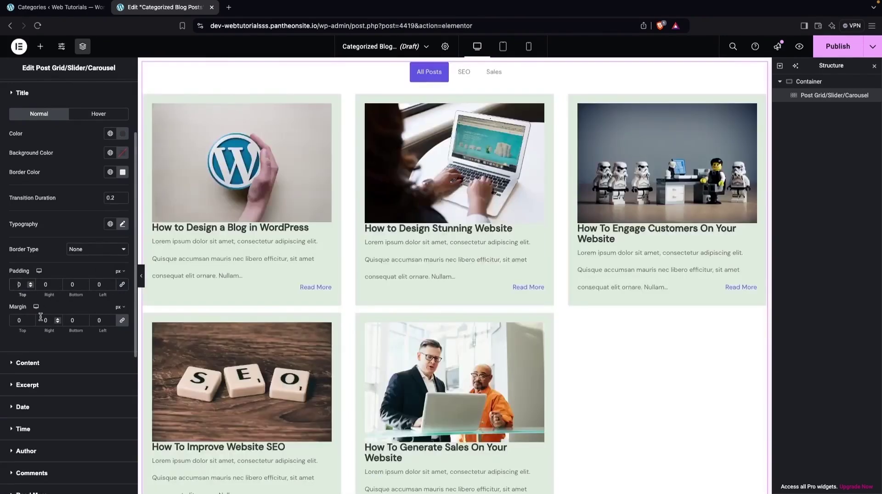
Give the post titles a top padding of 15 px, leaving the other sides at 0
click(19, 285)
text(2)
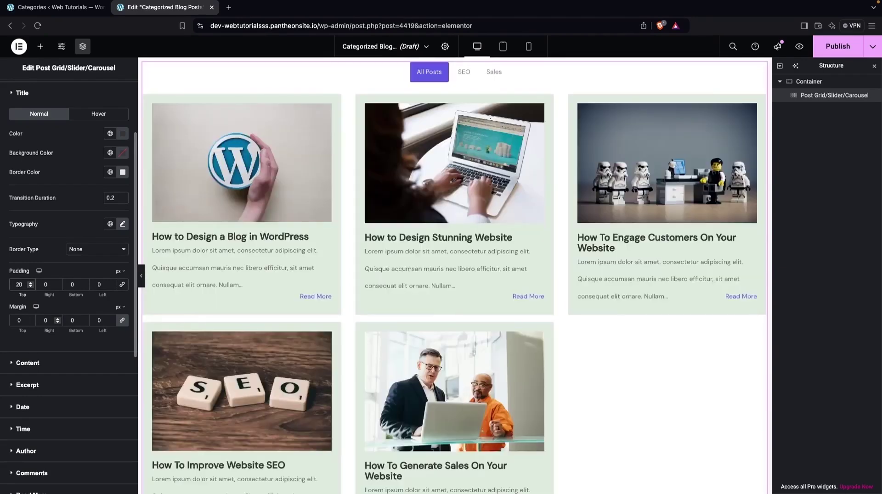
key(BackSpace)
text(15)
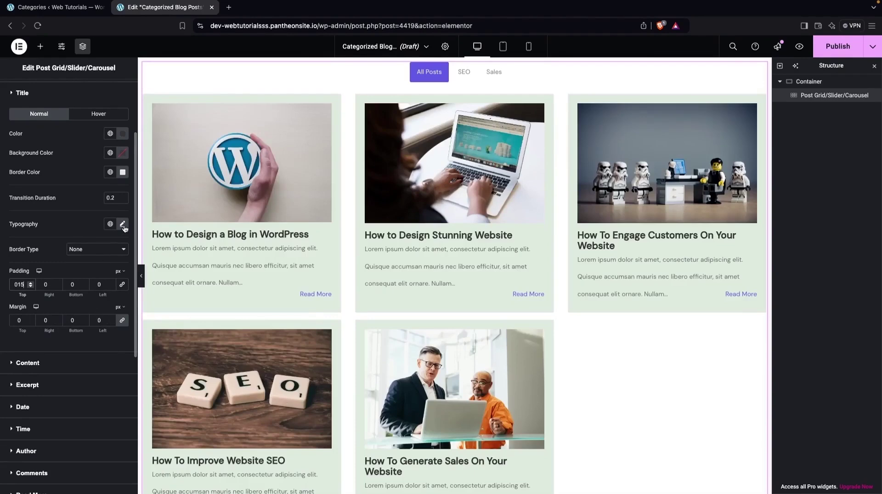
click(122, 224)
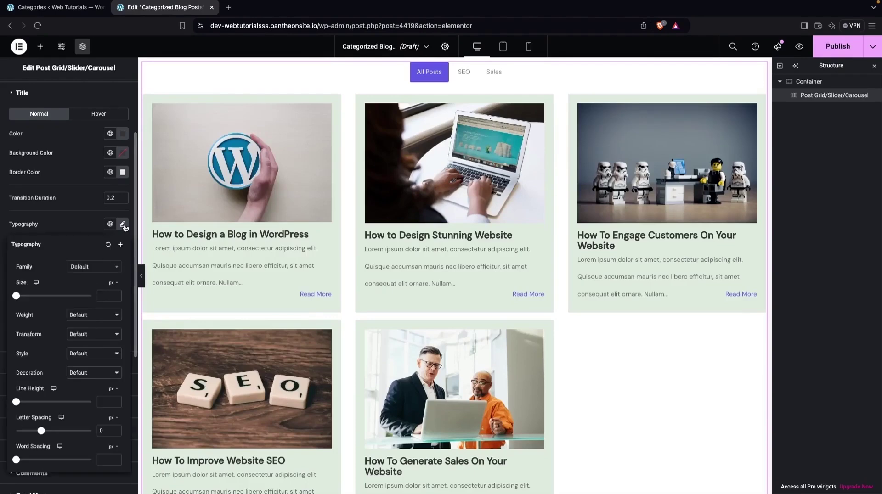
click(73, 223)
Set the line height of the post excerpts to 28 px in the Excerpt typography settings
scroll(64, 335, down, 5)
click(7, 311)
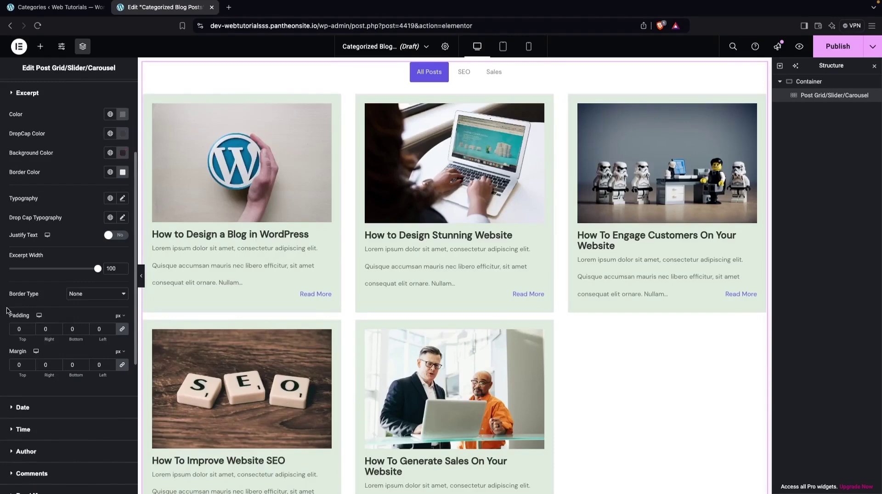
scroll(67, 294, down, 2)
scroll(68, 294, up, 1)
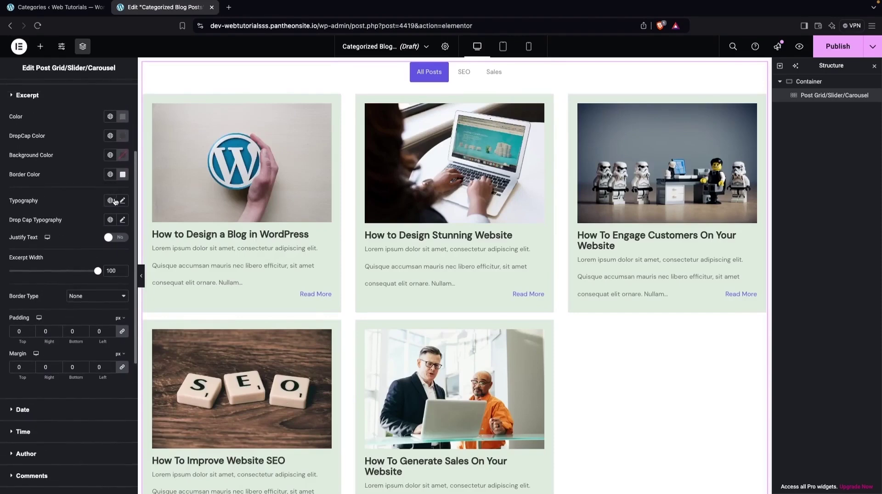
click(122, 201)
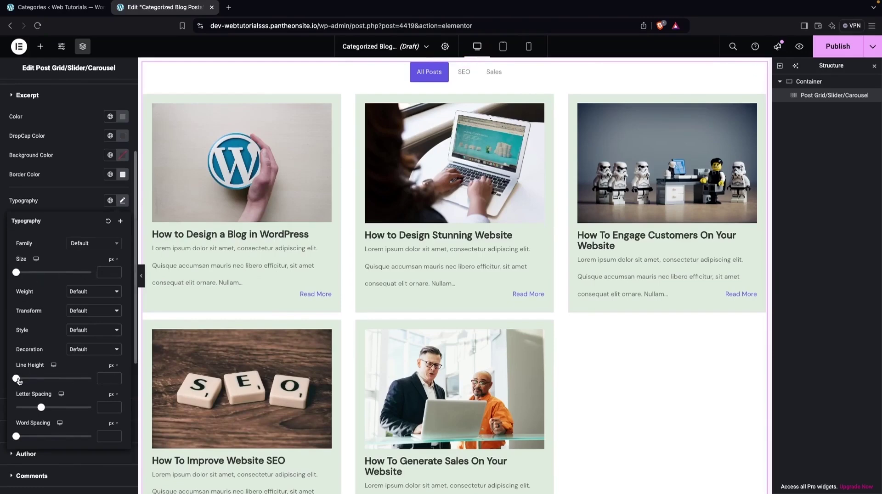
drag(24, 379, 39, 377)
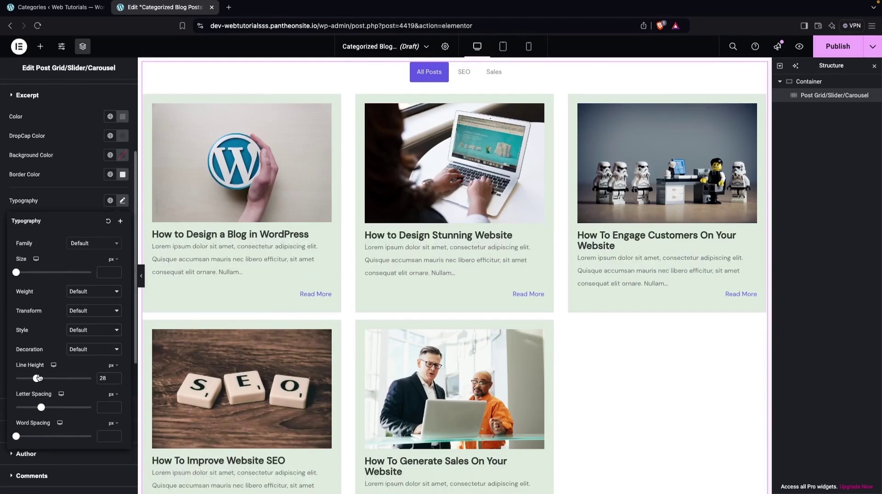
Give the Read More buttons a classic background in black (#000000)
scroll(84, 290, down, 4)
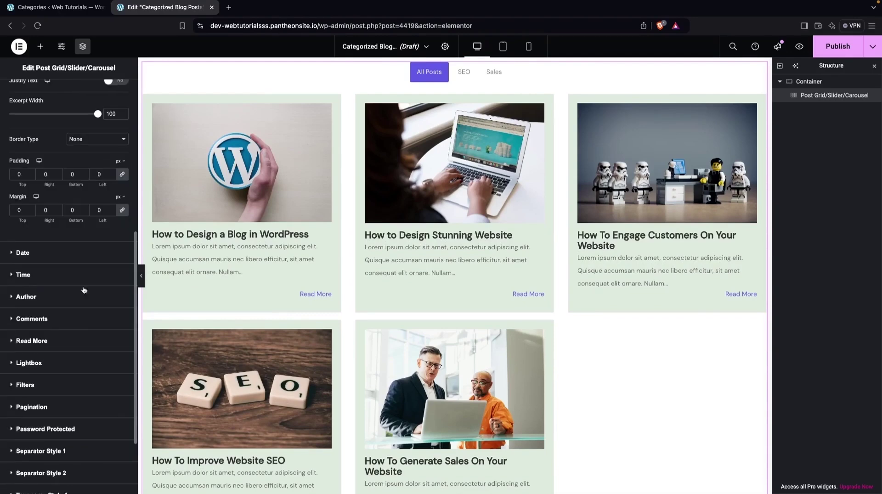
click(14, 340)
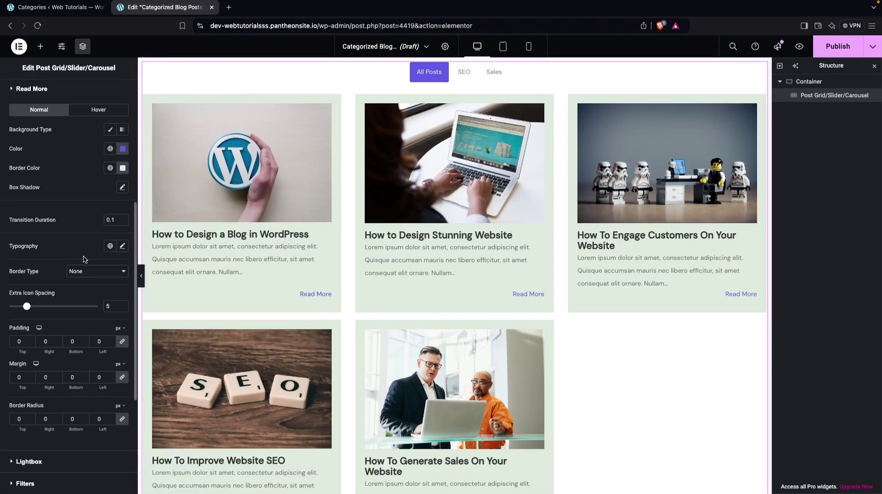
scroll(85, 255, down, 1)
scroll(84, 259, up, 3)
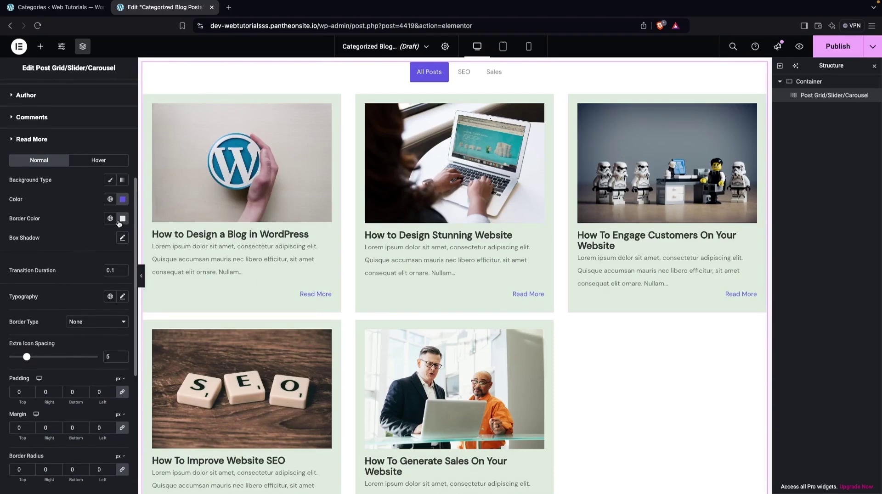
click(110, 180)
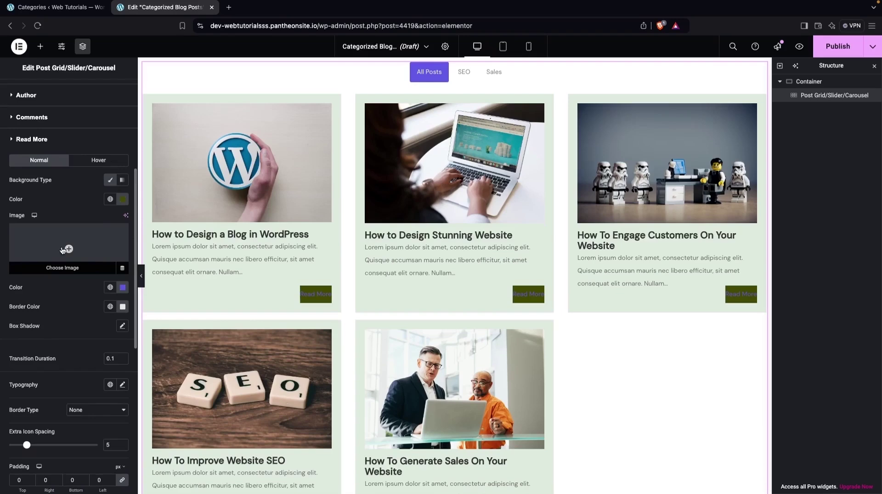
click(123, 199)
click(70, 300)
drag(61, 279, 50, 319)
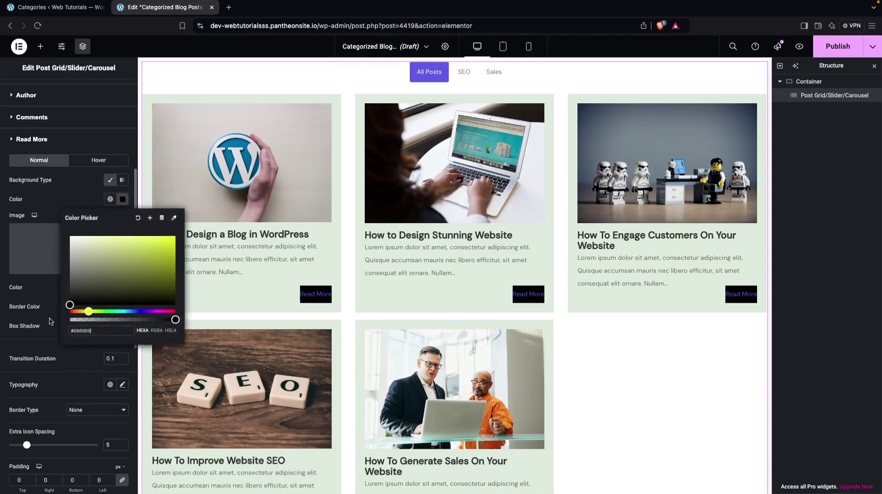
click(55, 196)
Change the Read More text color to a pale green
click(123, 287)
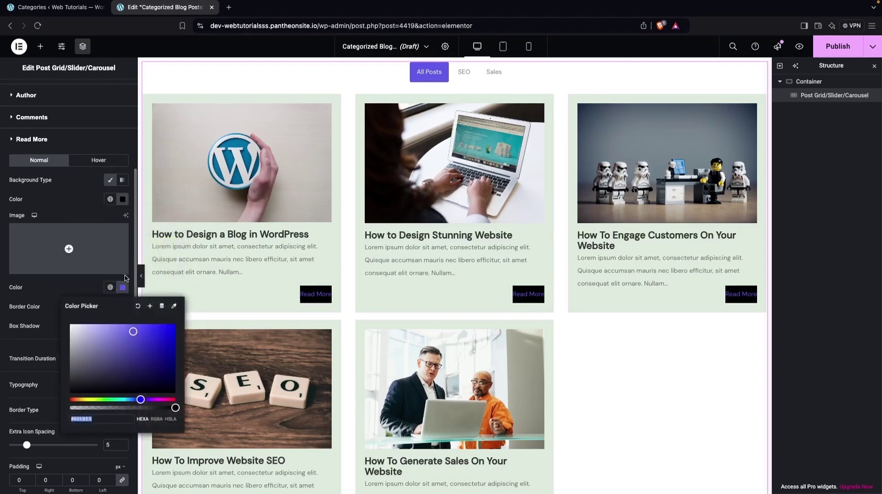
drag(133, 331, 89, 331)
drag(144, 403, 109, 400)
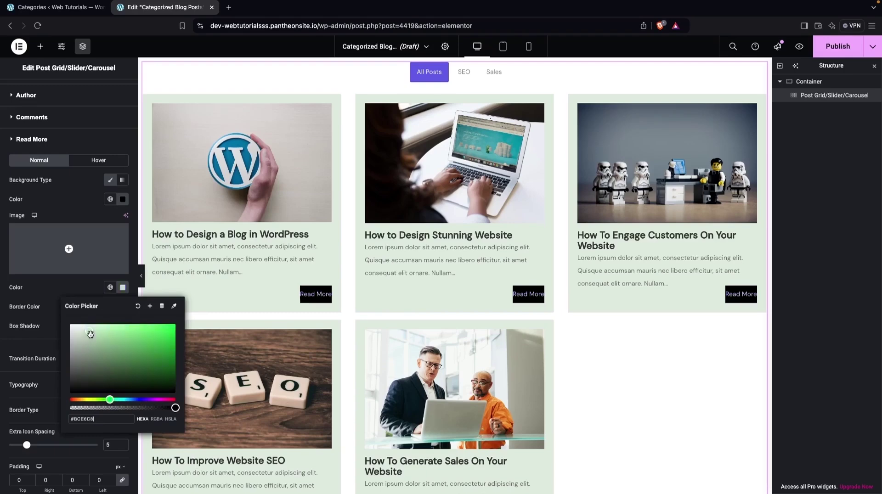
click(54, 291)
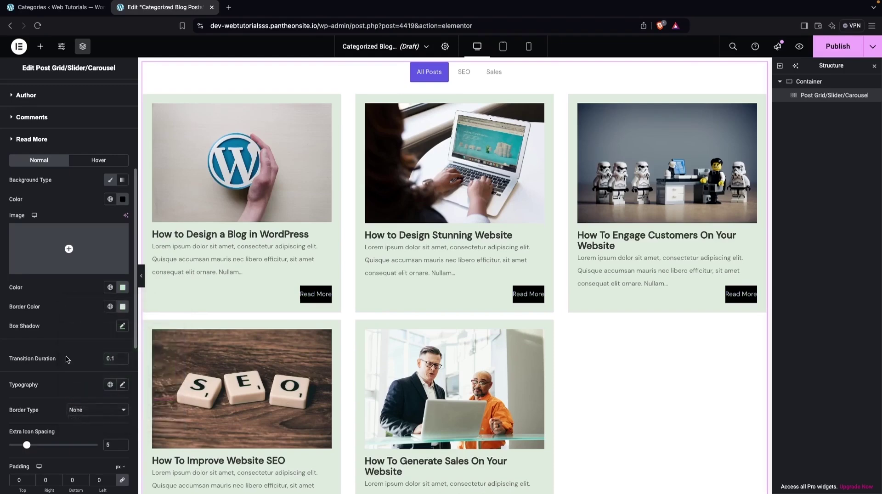
Try 20 and 10 px padding on the Read More buttons, then settle on 3 px for all sides
scroll(71, 345, down, 5)
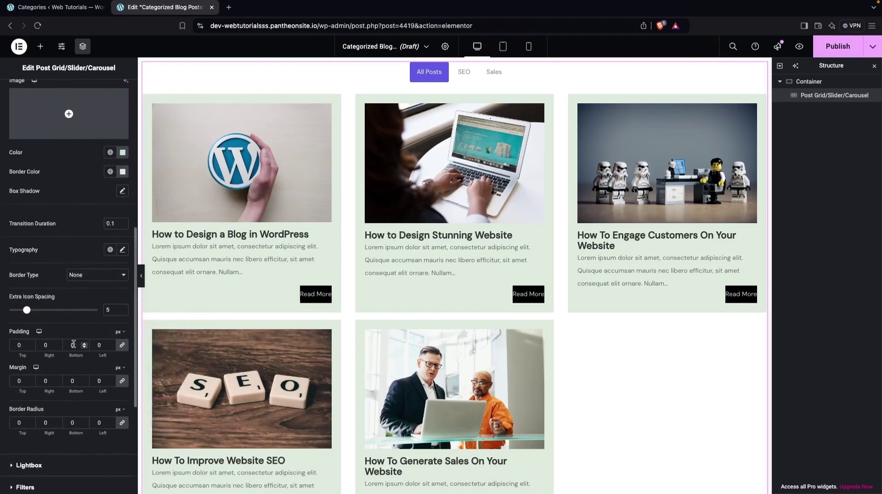
click(22, 347)
text(20)
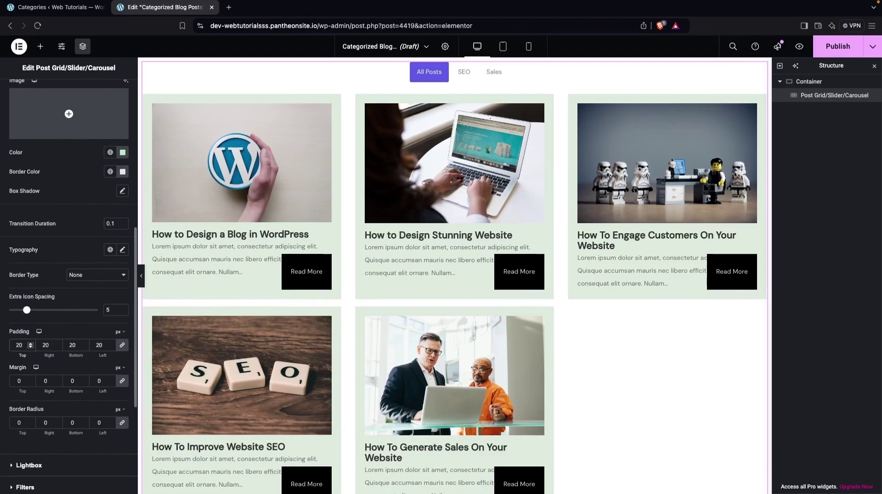
double_click(19, 344)
text(10)
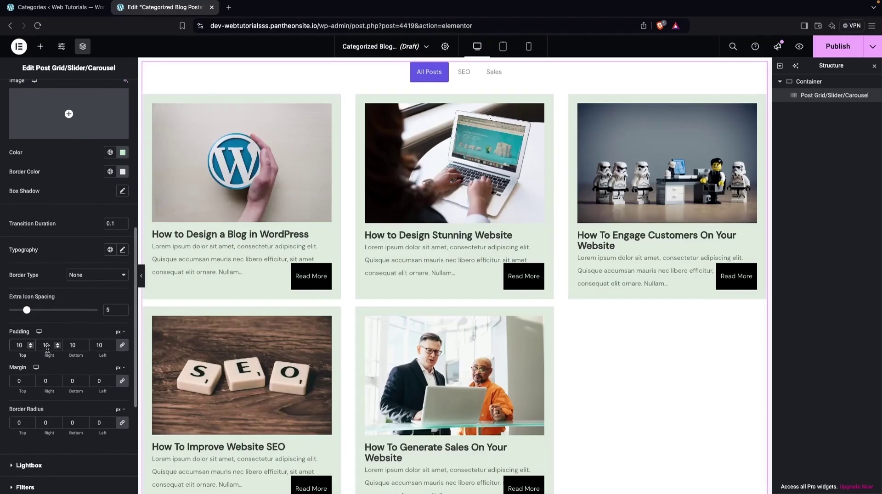
key(BackSpace)
key(BackSpace)
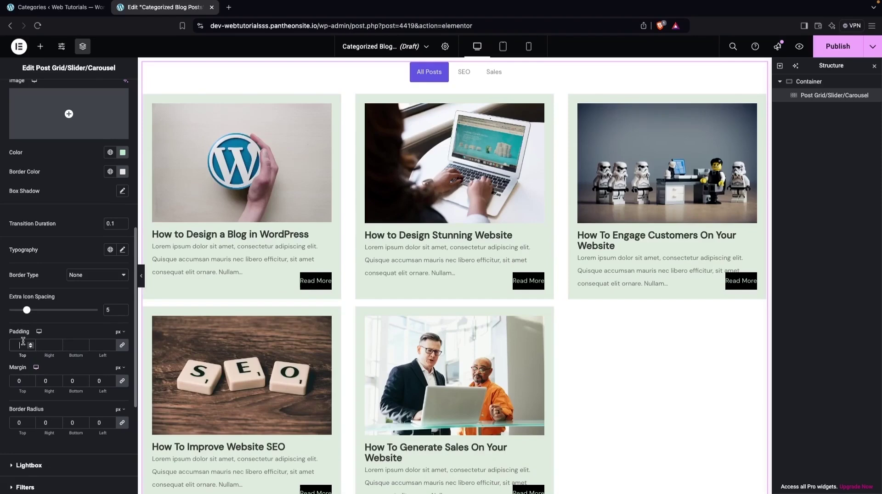
text(3)
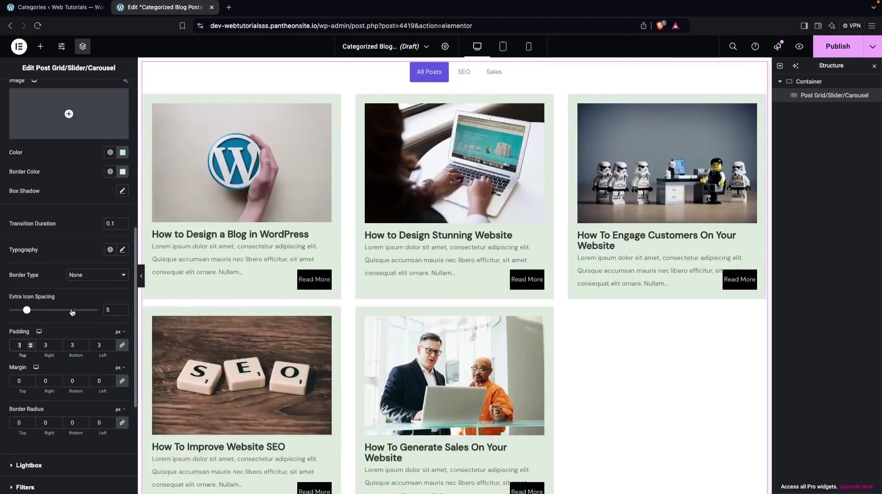
Round the Read More buttons with a 10 px border radius and increase their padding to 4 px on all sides
scroll(98, 346, up, 2)
scroll(98, 345, down, 5)
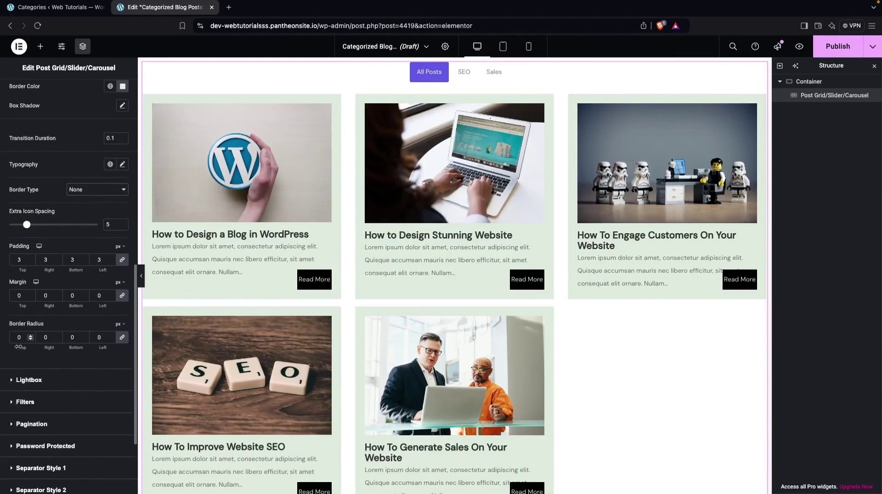
click(20, 339)
text(1)
key(BackSpace)
key(BackSpace)
text(10)
click(31, 258)
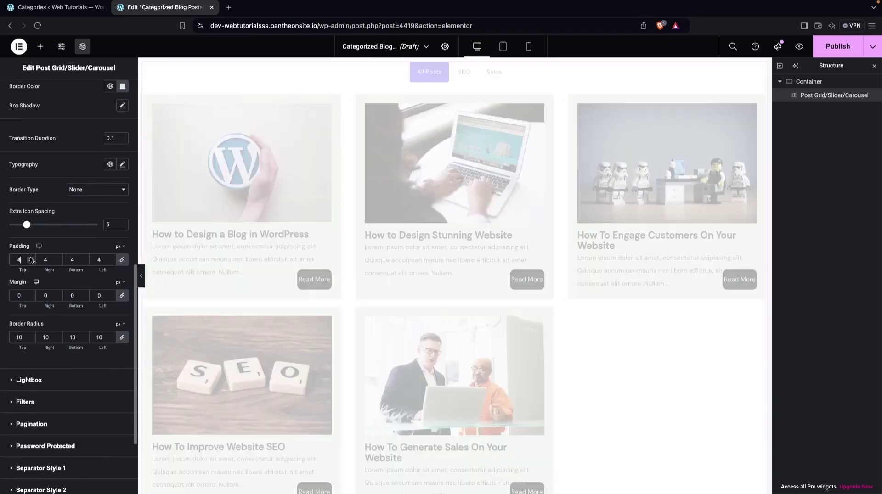
Try 10 and 20 px bottom padding on the post excerpts, then settle on 30 px
scroll(68, 124, up, 10)
click(21, 104)
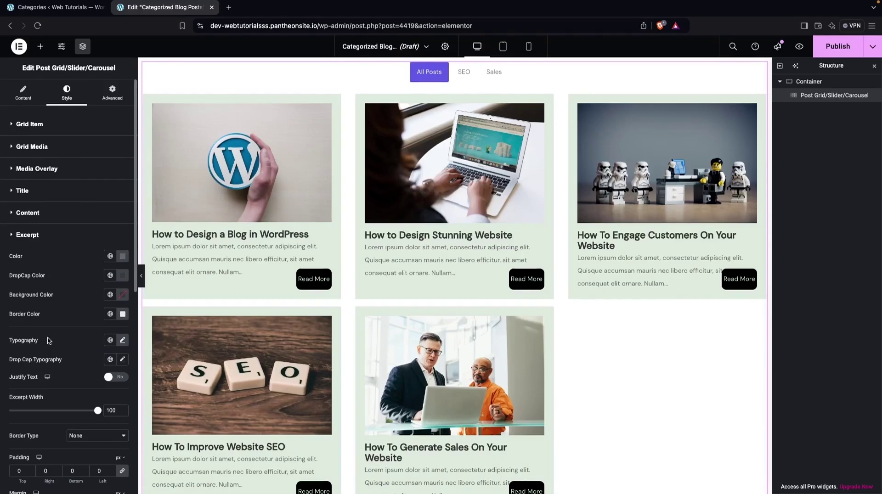
scroll(38, 303, down, 4)
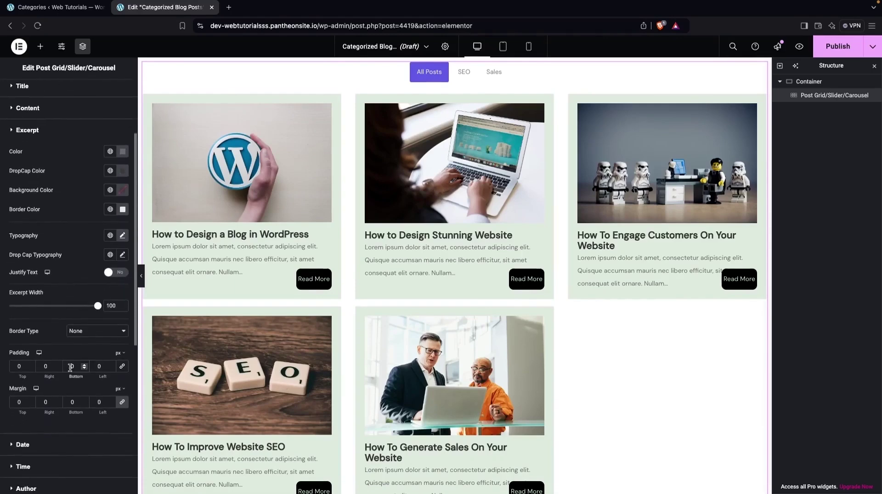
click(70, 367)
text(1)
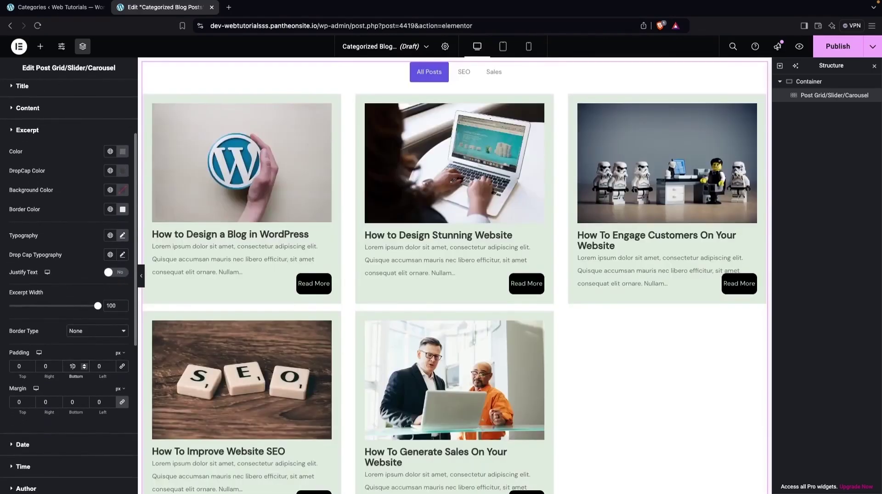
key(BackSpace)
text(2)
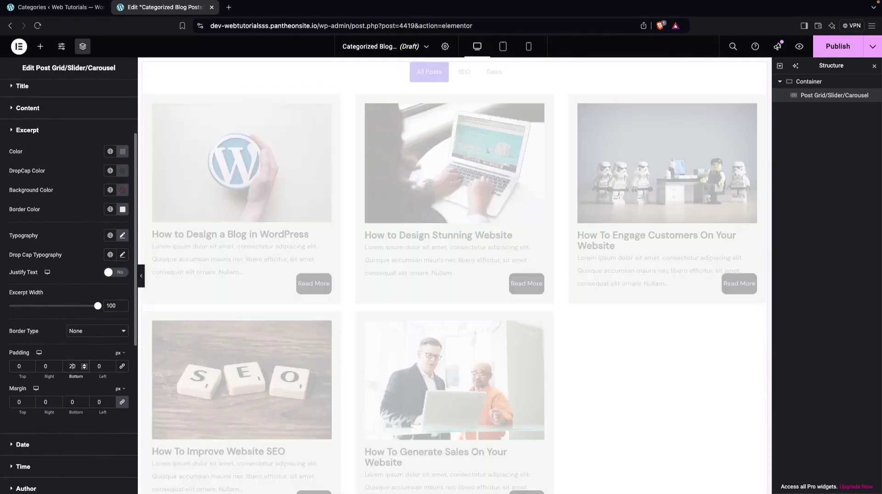
key(BackSpace)
text(3)
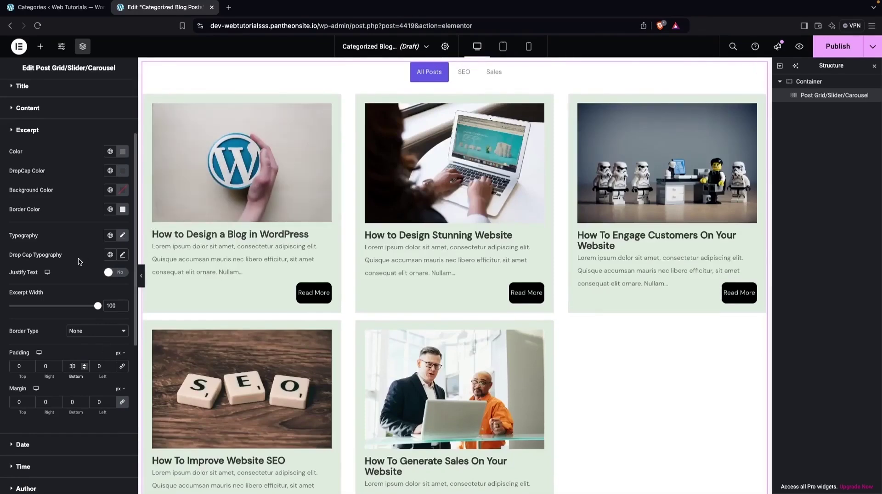
click(28, 129)
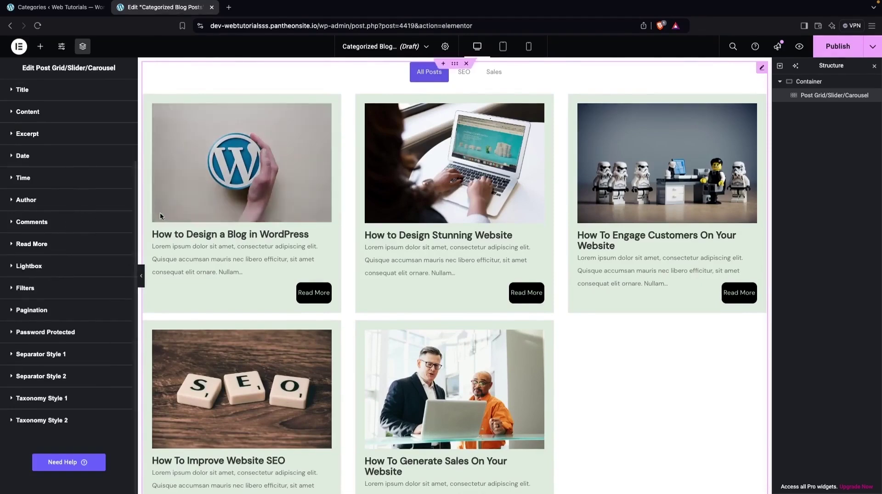
click(10, 287)
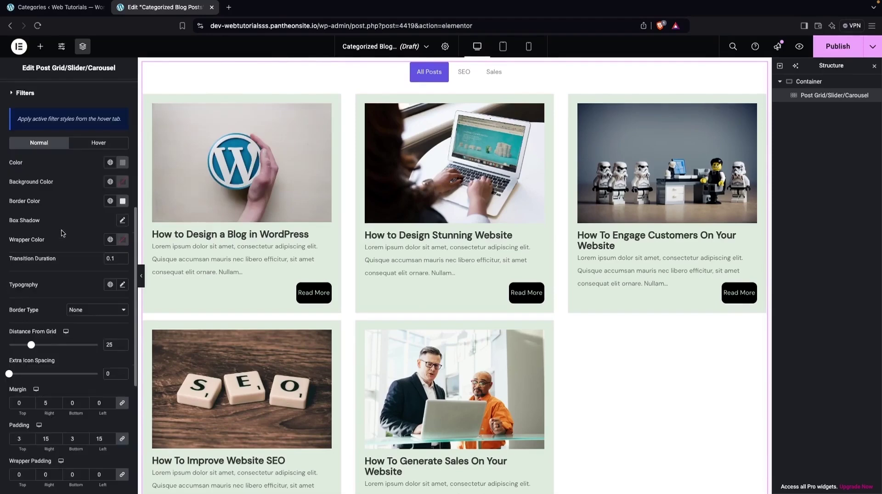
scroll(63, 234, down, 2)
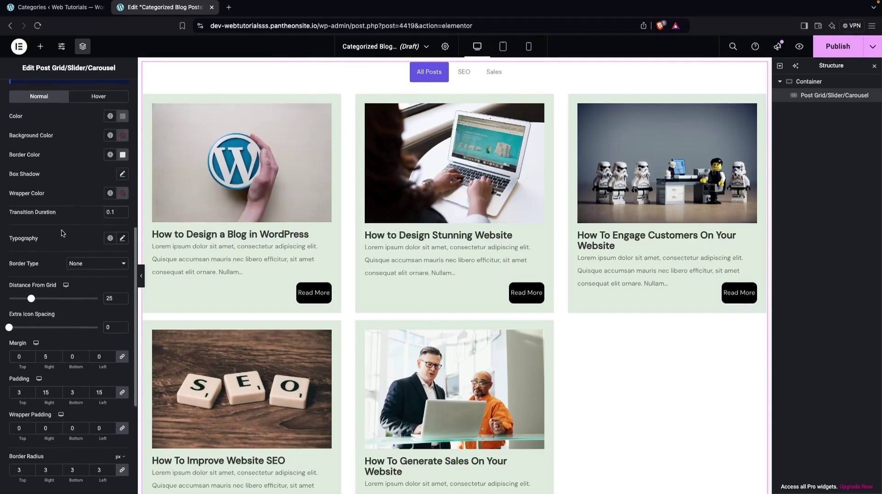
scroll(63, 233, up, 2)
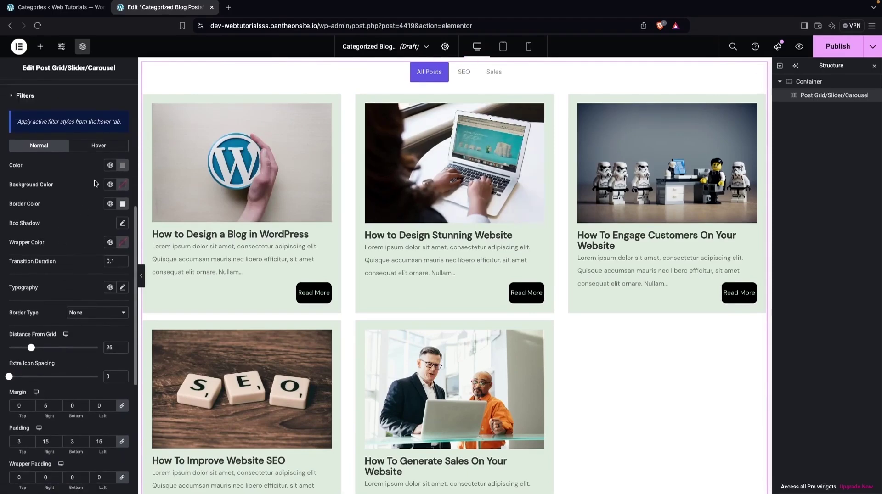
scroll(78, 254, up, 2)
click(12, 142)
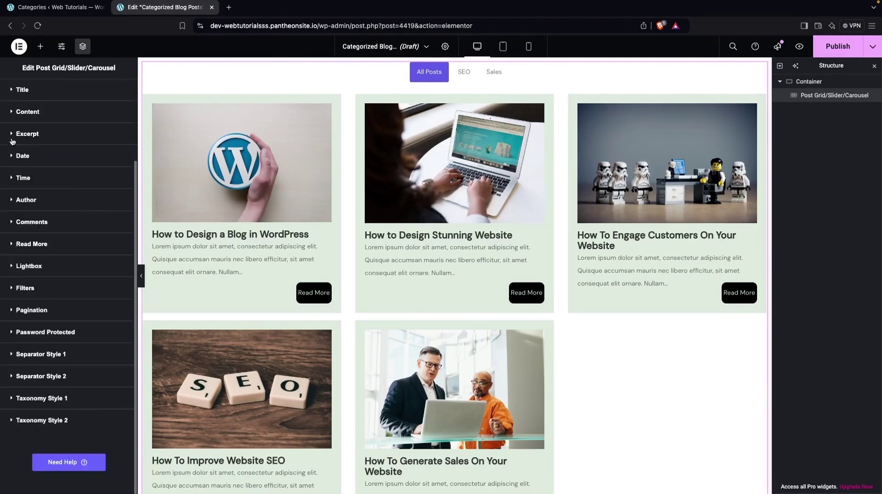
Set the grid layout's last element position to left so the Read More buttons align with the excerpts
scroll(69, 184, up, 3)
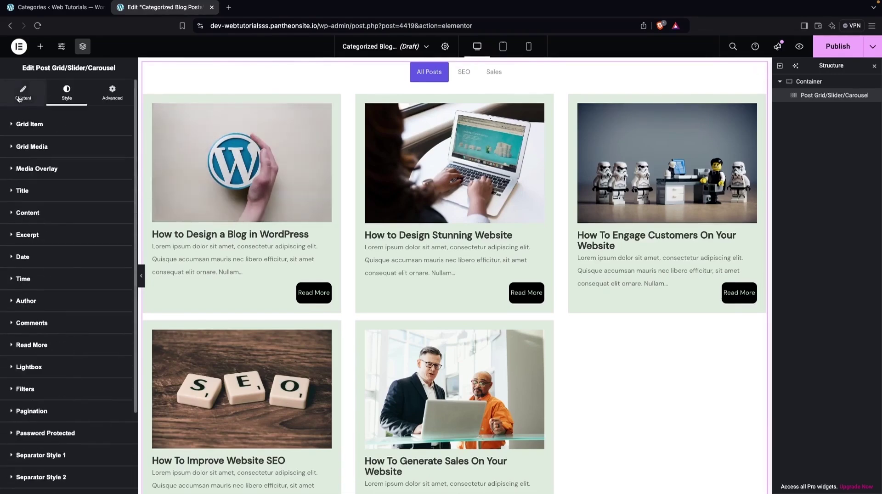
click(22, 94)
scroll(55, 276, down, 6)
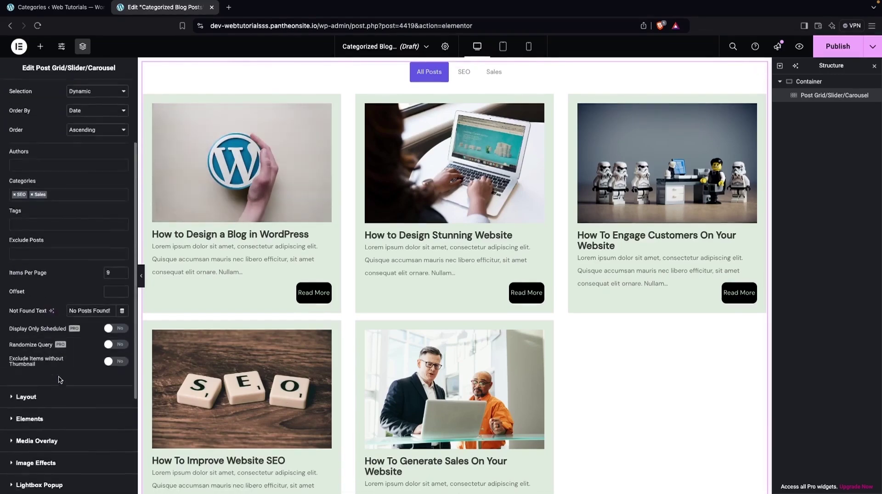
click(12, 245)
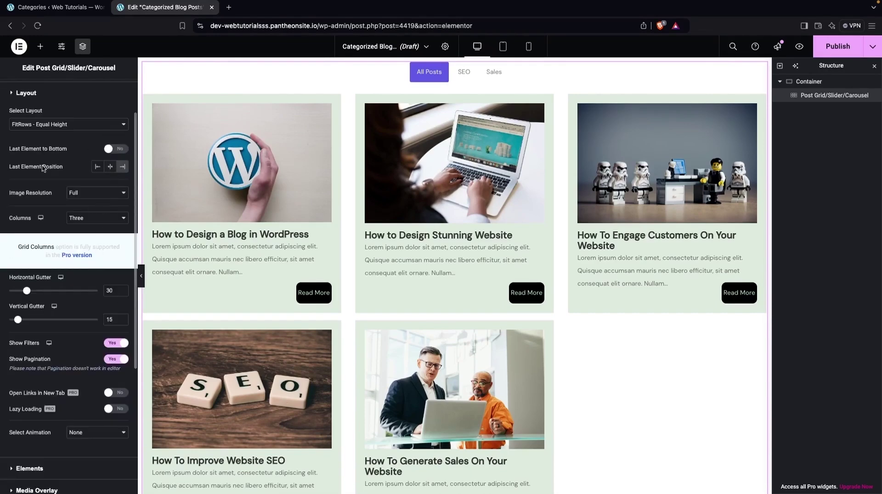
click(97, 167)
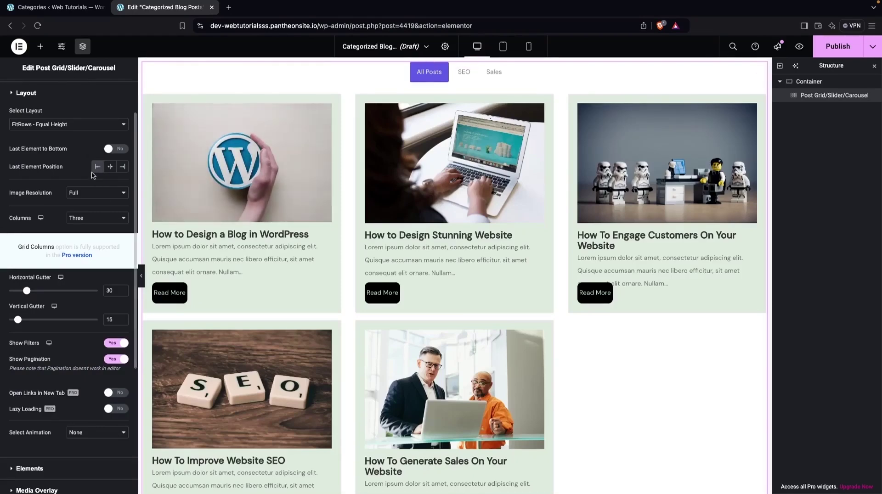
Round the grid items' corners with a border radius of 10 px on all sides
scroll(69, 184, up, 3)
click(67, 92)
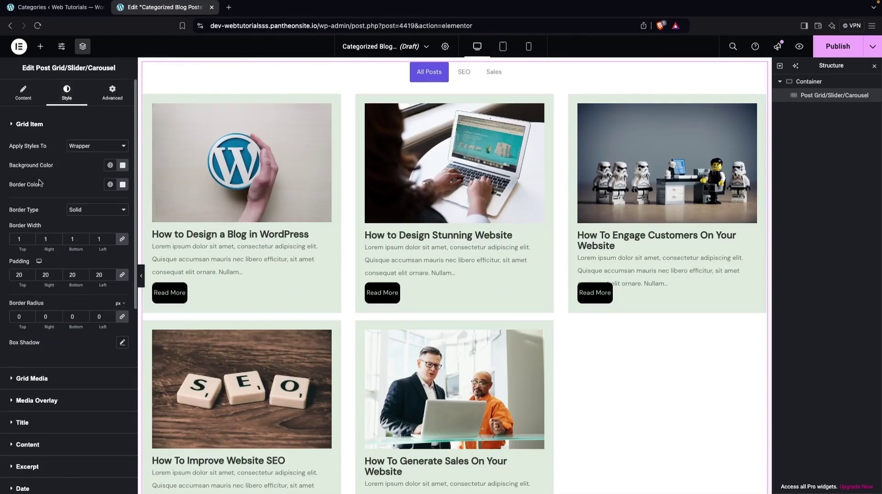
scroll(39, 182, down, 1)
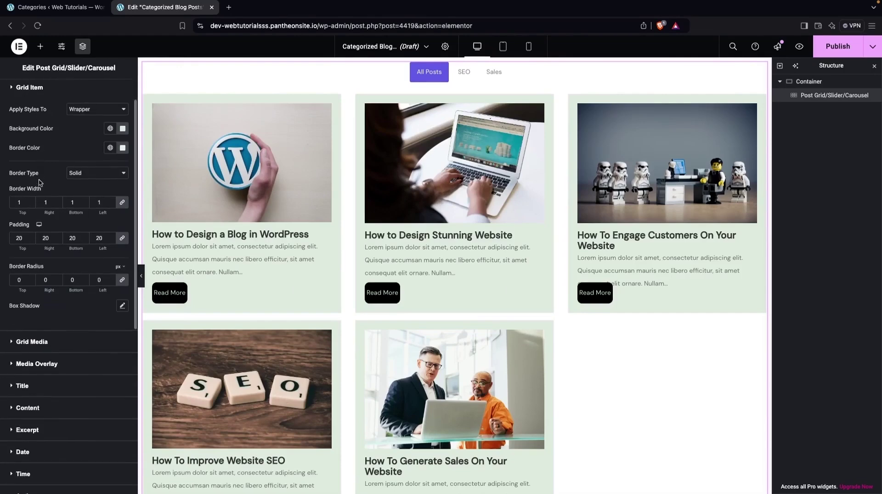
double_click(19, 280)
text(10)
Increase the grid items' padding to 30 on all sides
click(19, 238)
text(2)
key(BackSpace)
key(BackSpace)
key(BackSpace)
text(30)
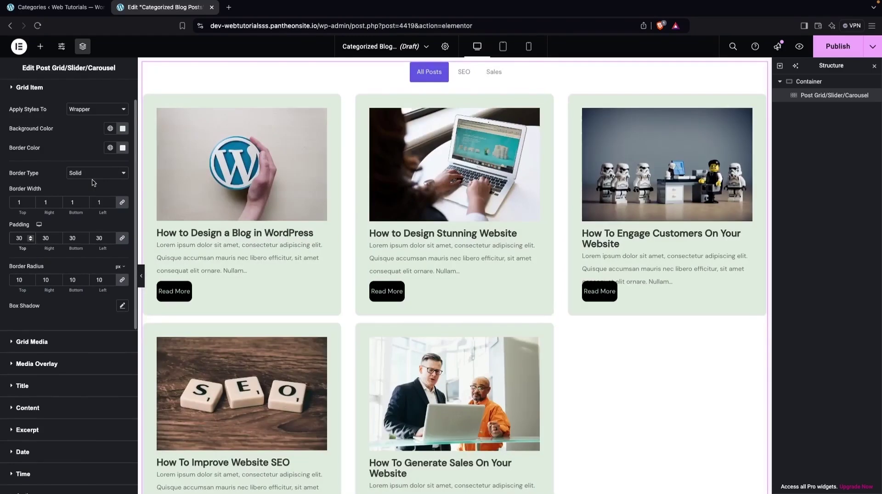
Try 10 px padding on the container holding the post grid, then set it to 30 px on all sides
click(761, 166)
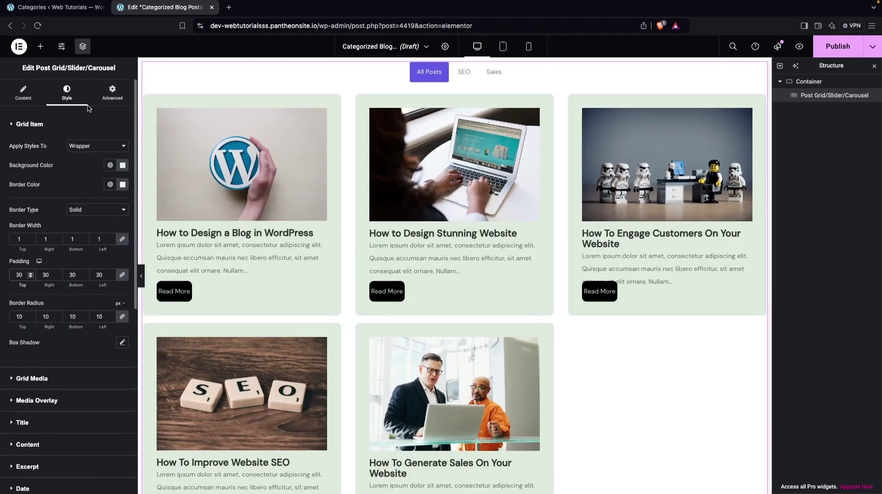
click(808, 81)
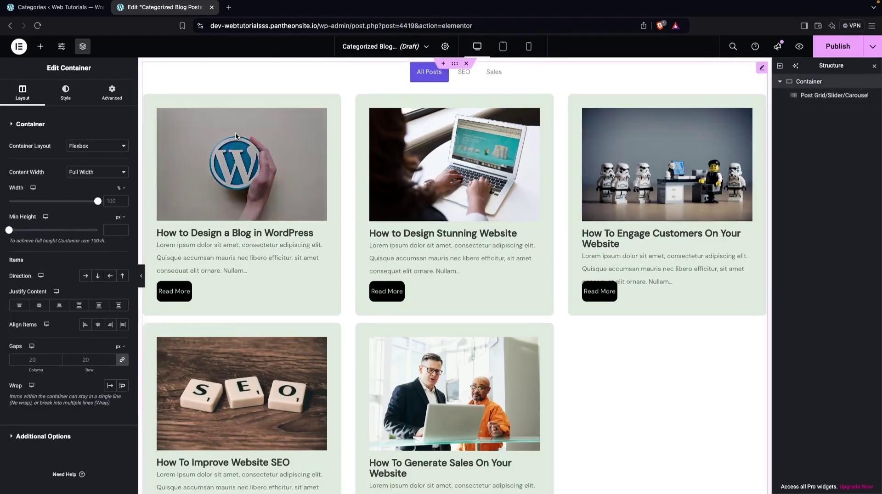
click(113, 94)
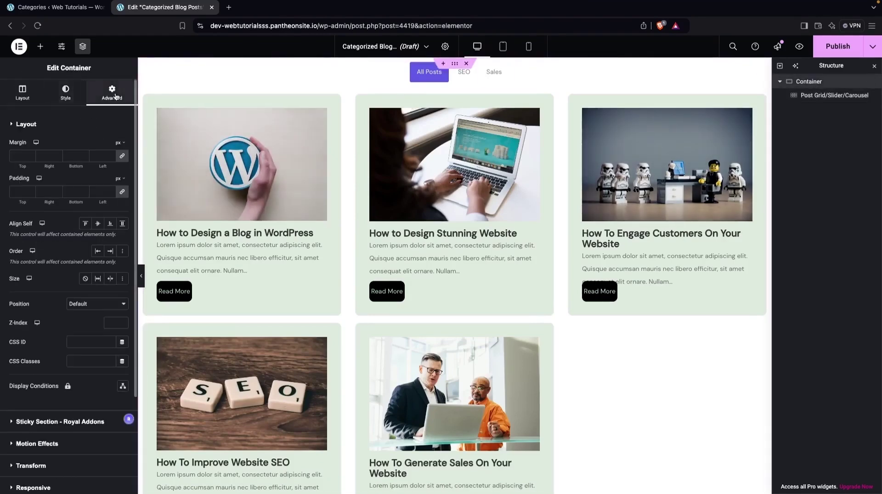
click(22, 188)
text(10)
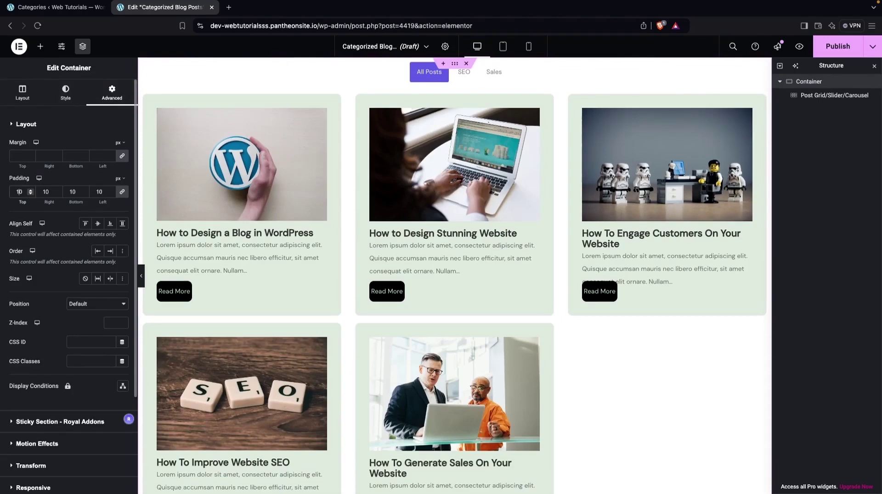
key(BackSpace)
key(BackSpace)
text(30)
scroll(234, 257, down, 3)
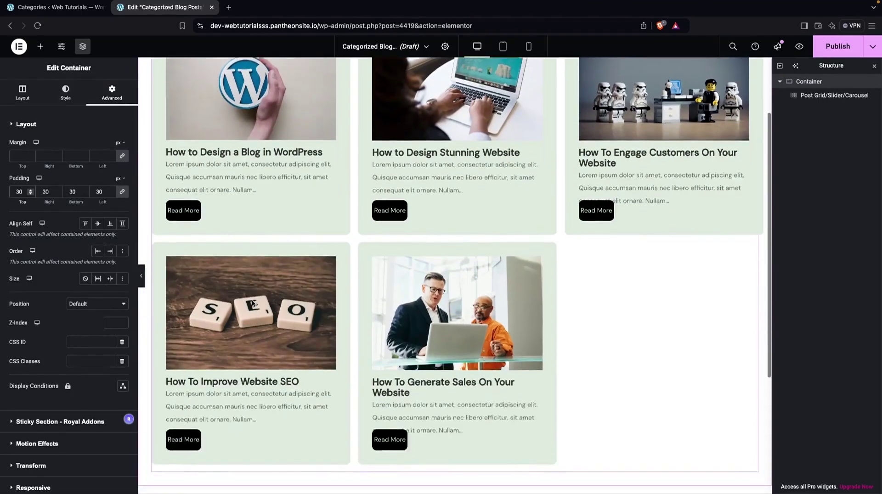
scroll(252, 303, up, 3)
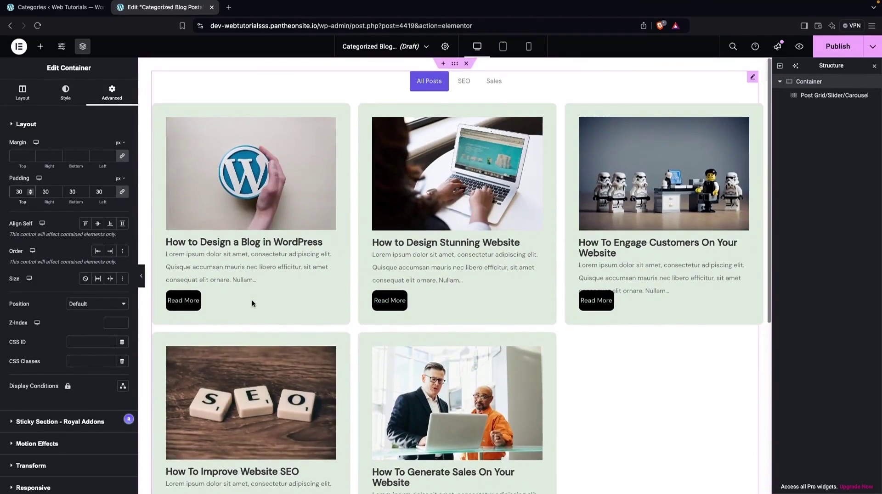